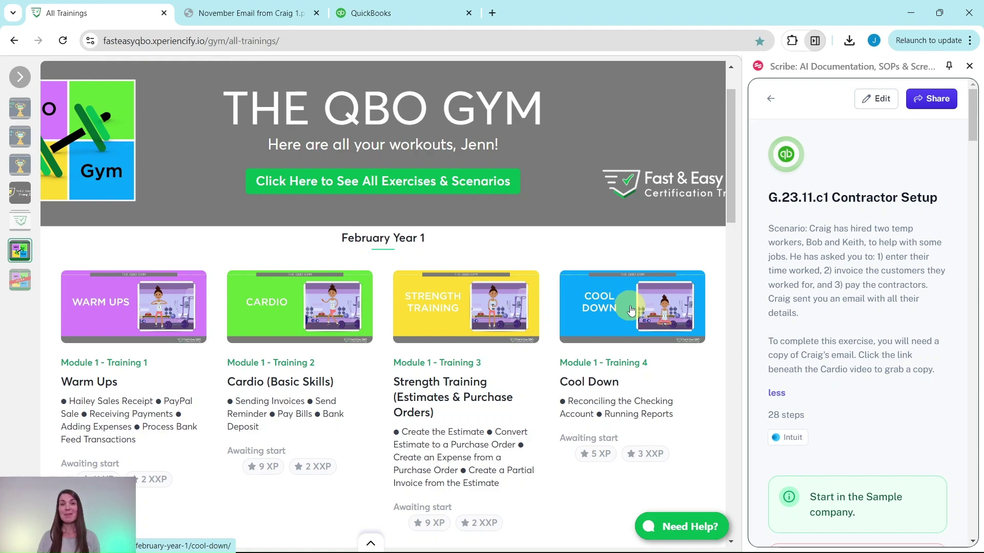
# Step: Open the Cardio training under November Year 1 in the QBO Gym workout list
pyautogui.scroll(-15, 630, 309)
pyautogui.scroll(-20, 631, 307)
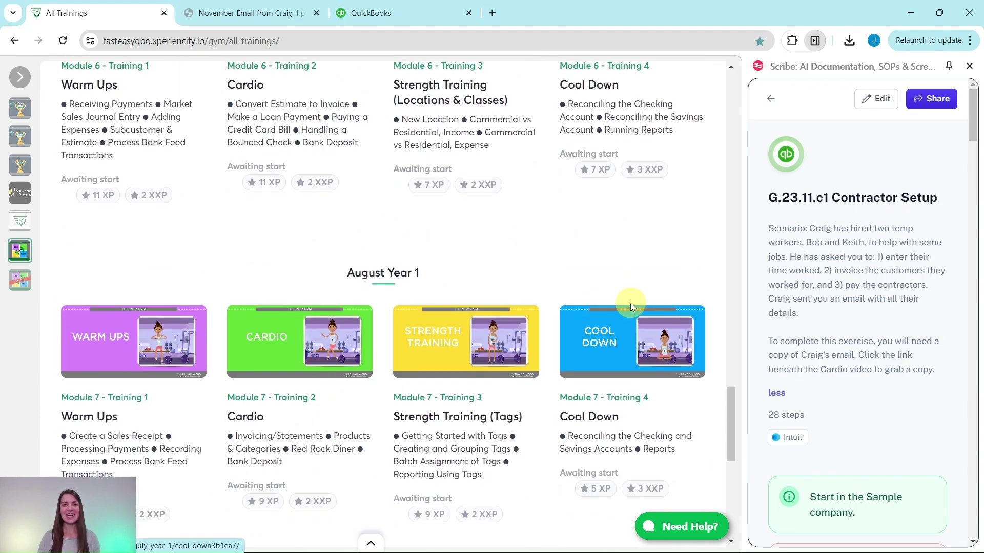
pyautogui.scroll(-5, 631, 308)
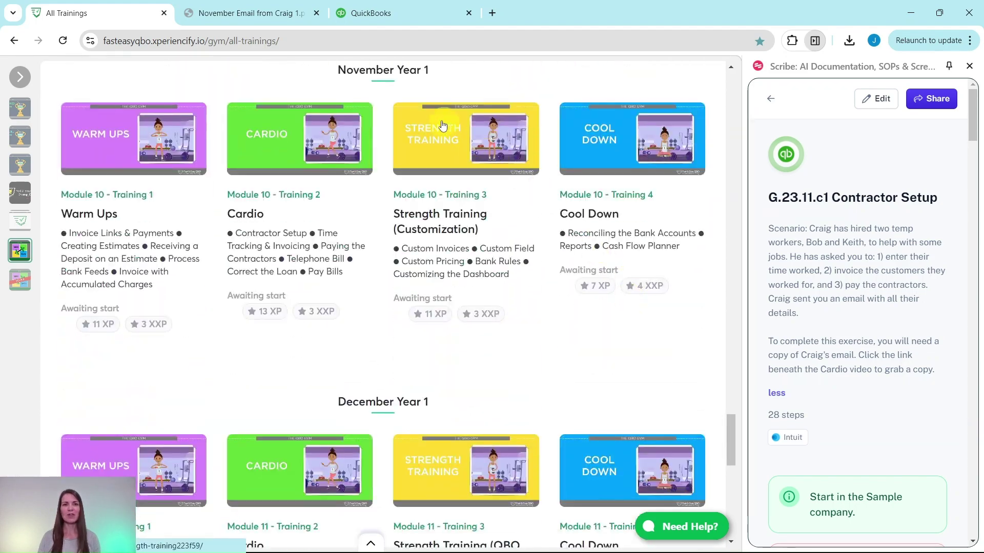
pyautogui.click(292, 150)
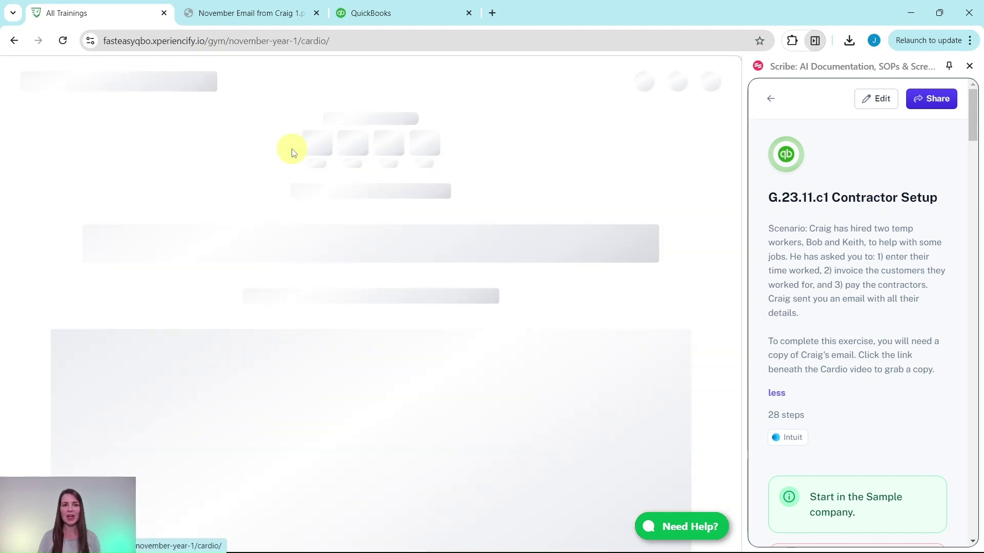
# Step: Examine the Cardio lesson's video, quiz and hands-on practice exercises G.23.11.c1 through G.23.11.c6
pyautogui.scroll(-3, 507, 164)
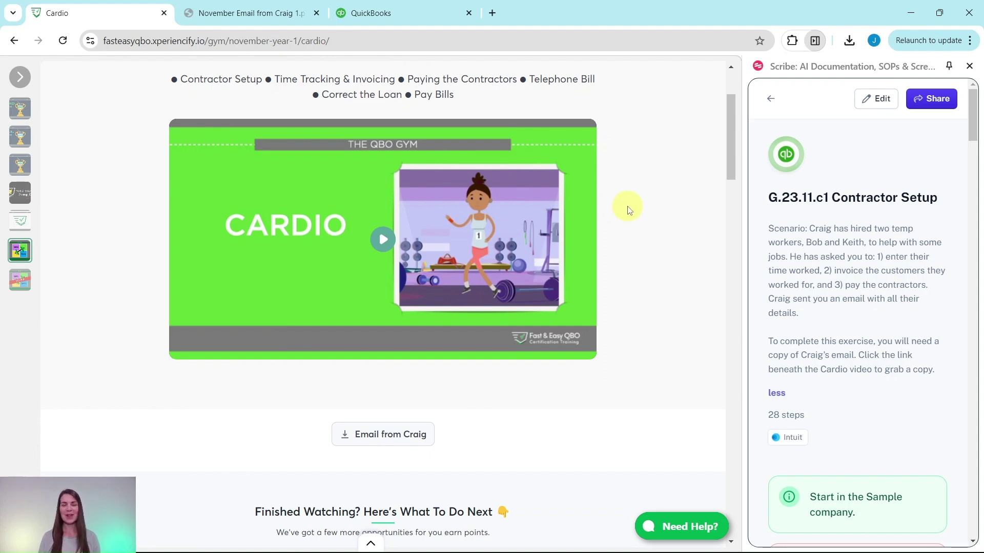
pyautogui.scroll(-9, 630, 209)
pyautogui.scroll(-3, 632, 207)
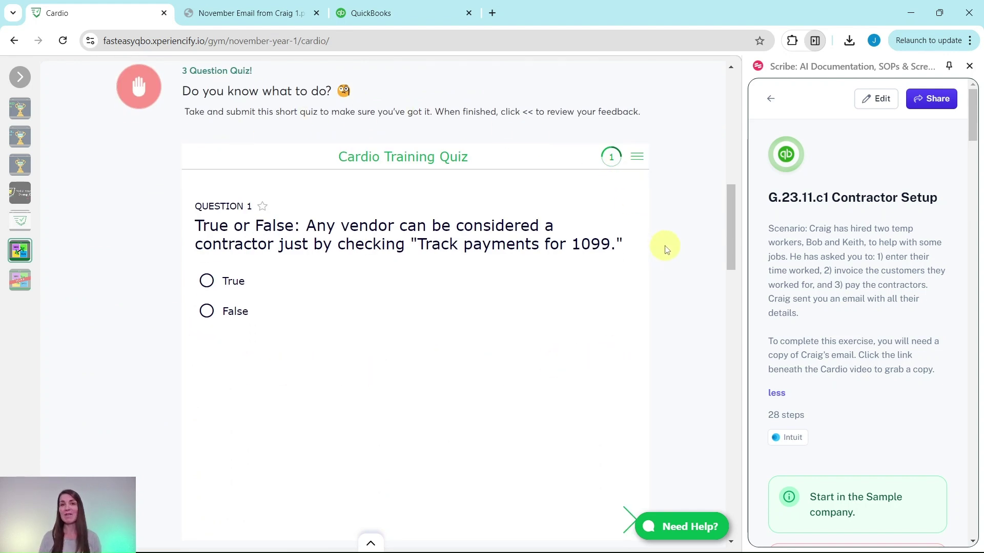
pyautogui.scroll(-6, 665, 253)
pyautogui.scroll(-6, 661, 247)
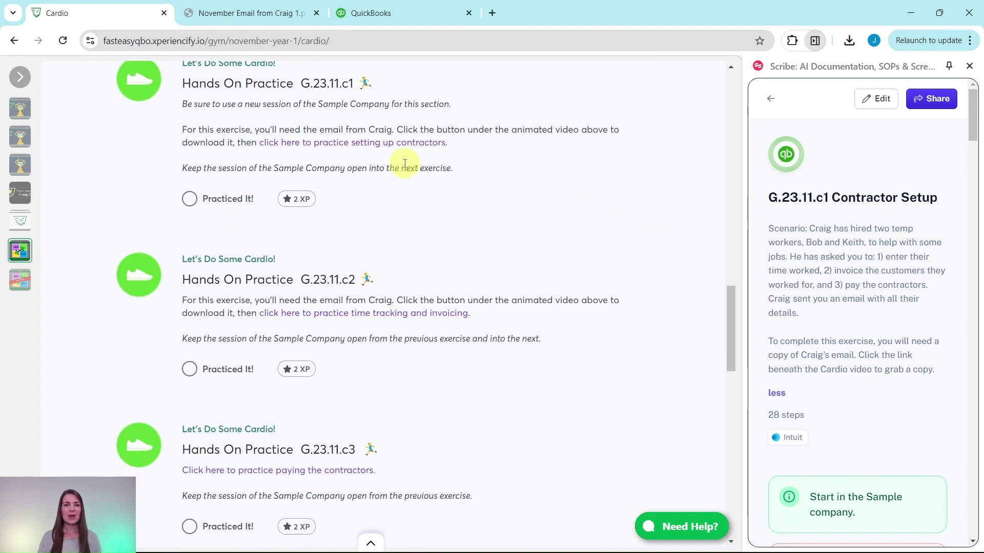
pyautogui.scroll(-3, 492, 301)
pyautogui.scroll(-9, 523, 301)
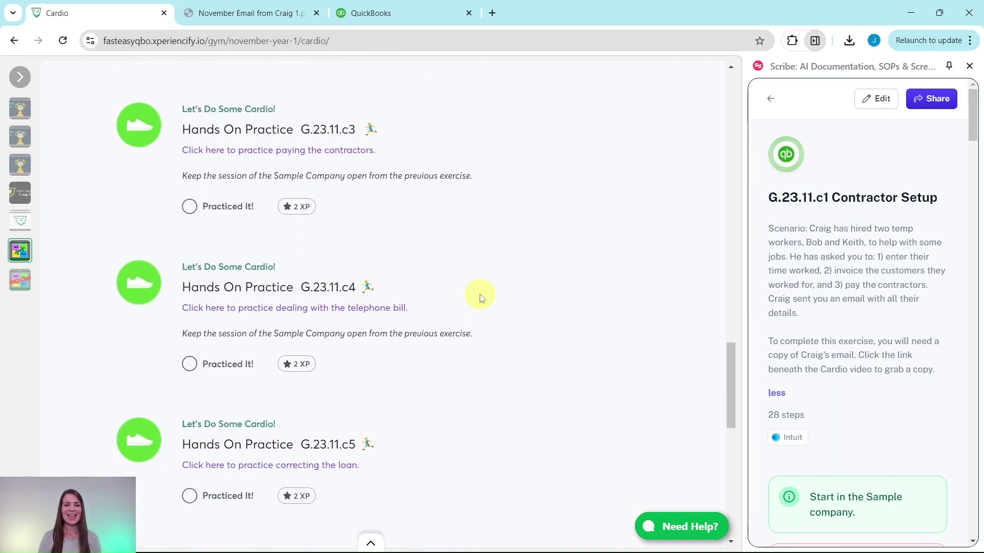
pyautogui.scroll(-3, 479, 296)
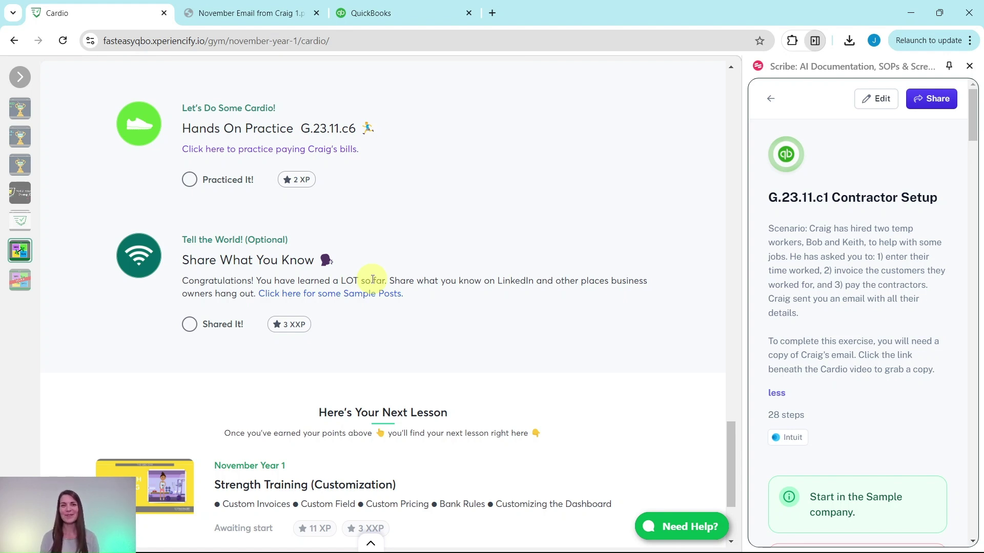
pyautogui.scroll(15, 372, 280)
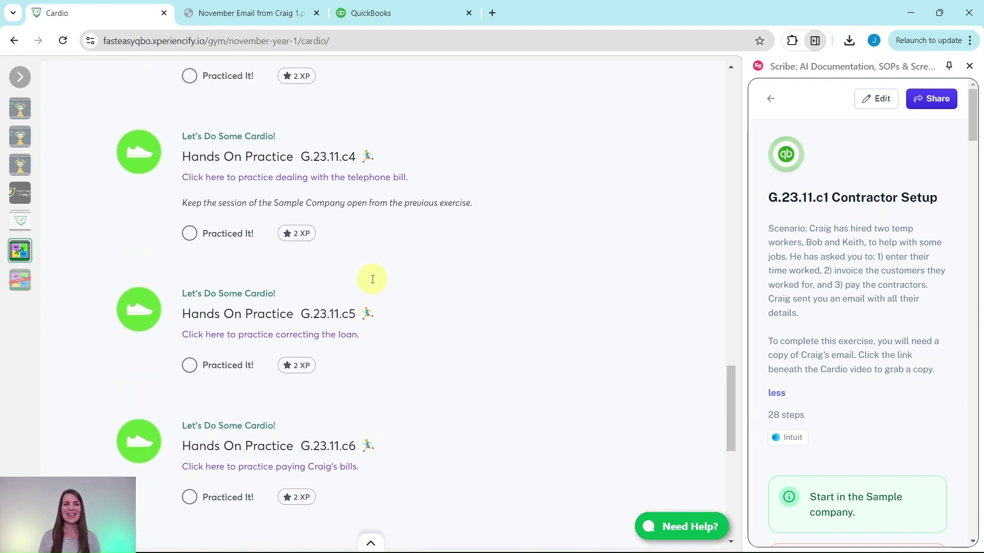
pyautogui.scroll(1, 372, 279)
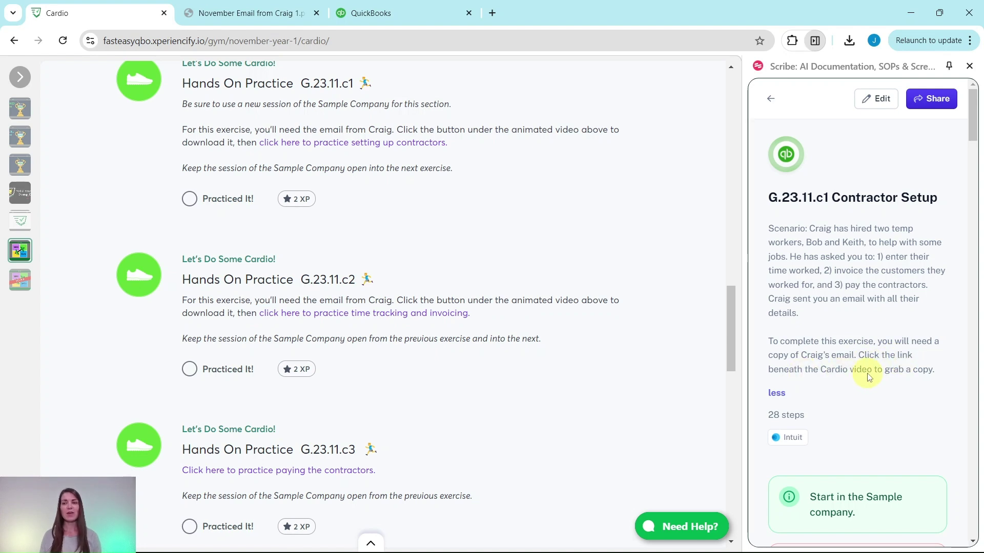
# Step: Find the email download beneath the Cardio video and open the November email PDF about the new contractors
pyautogui.scroll(10, 441, 328)
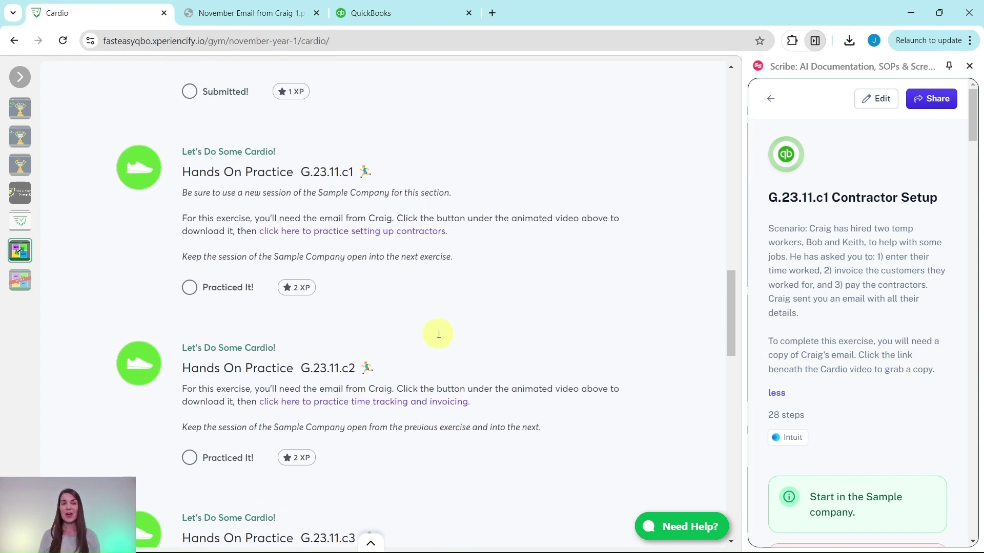
pyautogui.scroll(8, 444, 326)
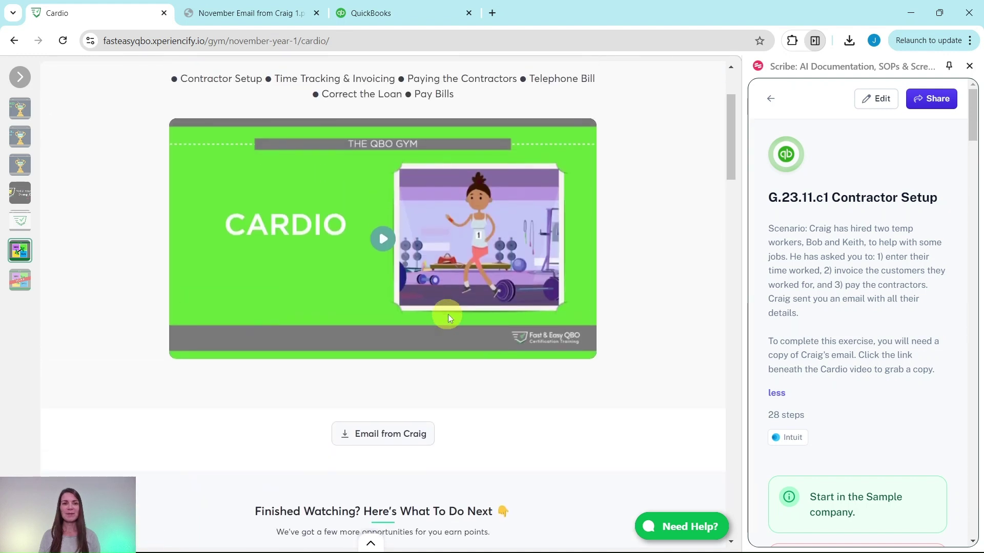
pyautogui.scroll(-3, 550, 340)
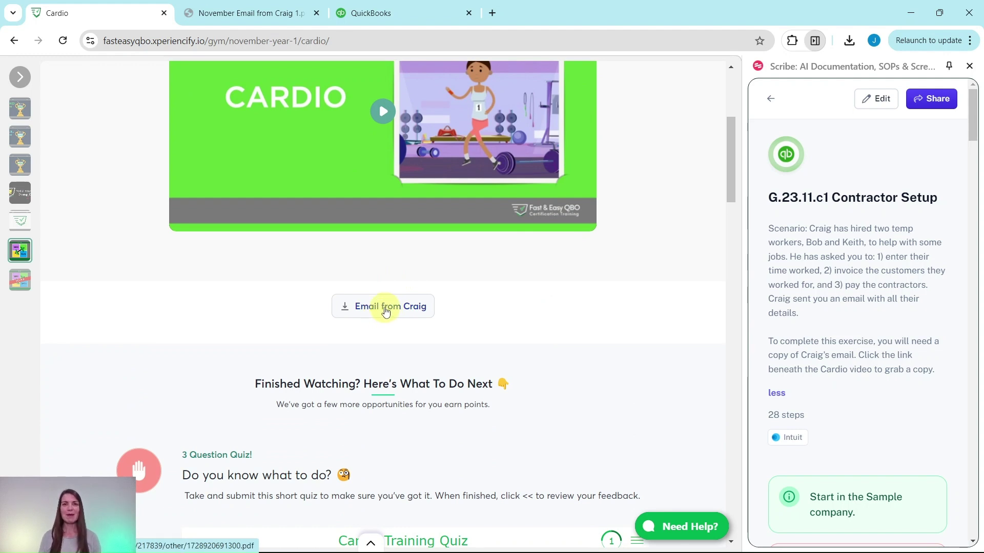
pyautogui.click(246, 13)
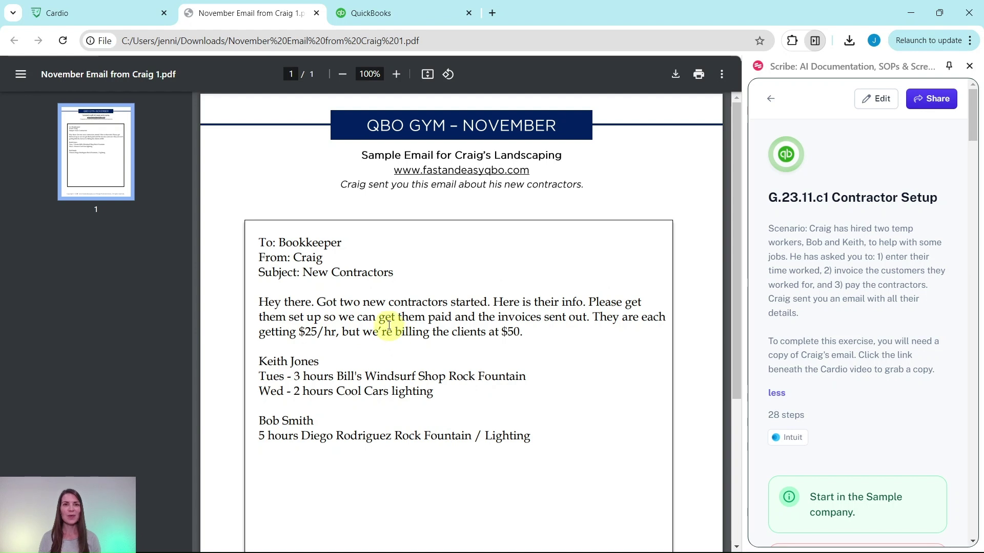
# Step: Switch to the QuickBooks sample company and read the Contractor Setup guide's notes on starting fresh and adding new contractors
pyautogui.scroll(-5, 850, 300)
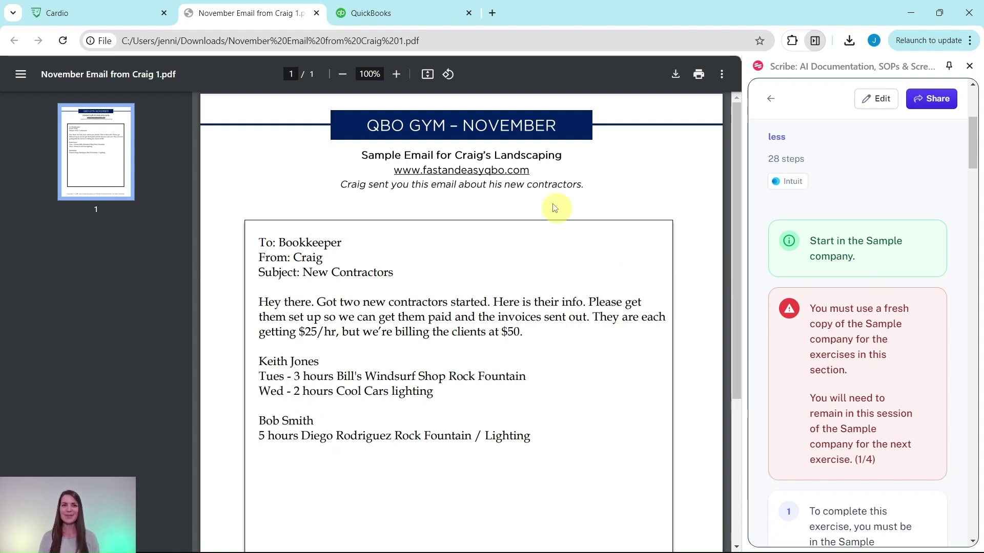
pyautogui.click(416, 17)
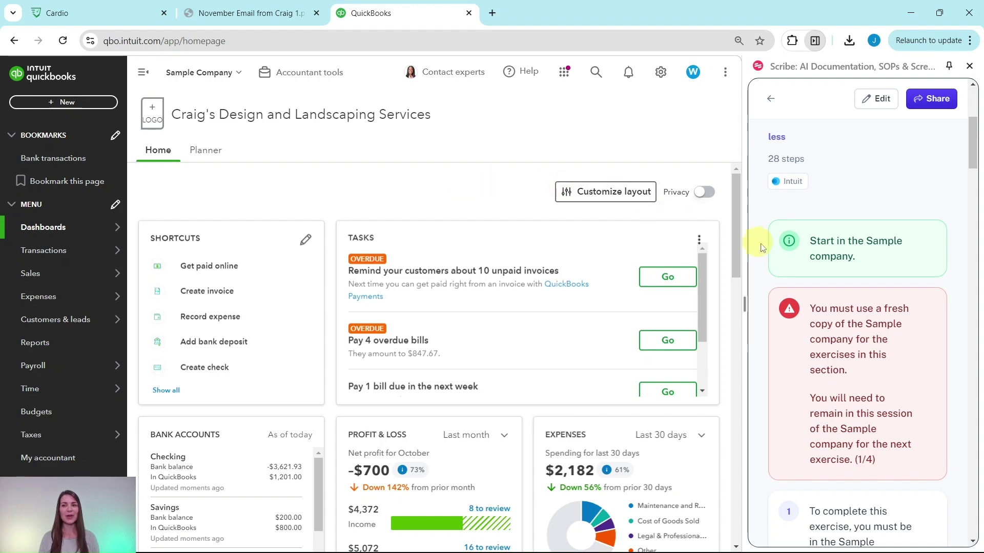
pyautogui.scroll(-2, 791, 262)
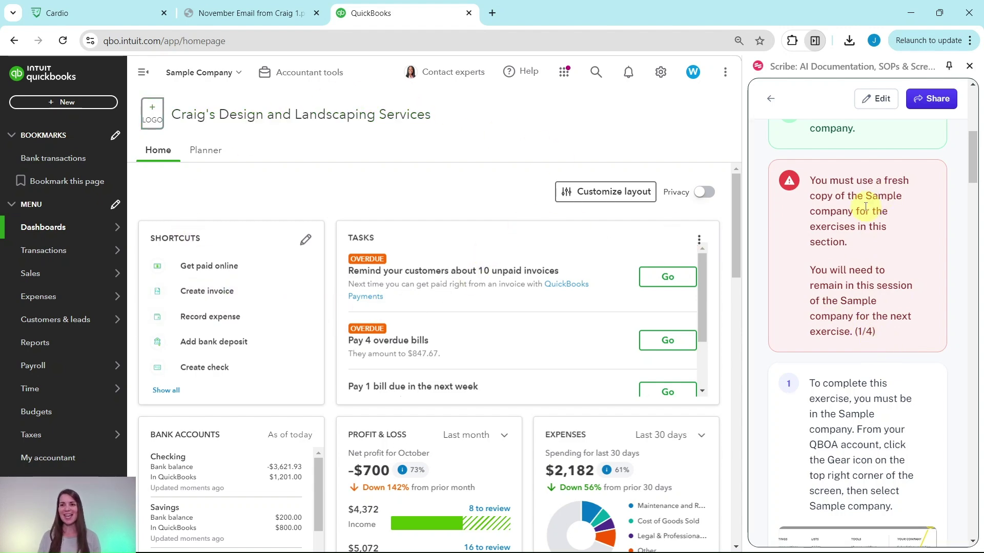
pyautogui.scroll(-10, 865, 202)
pyautogui.scroll(-2, 864, 202)
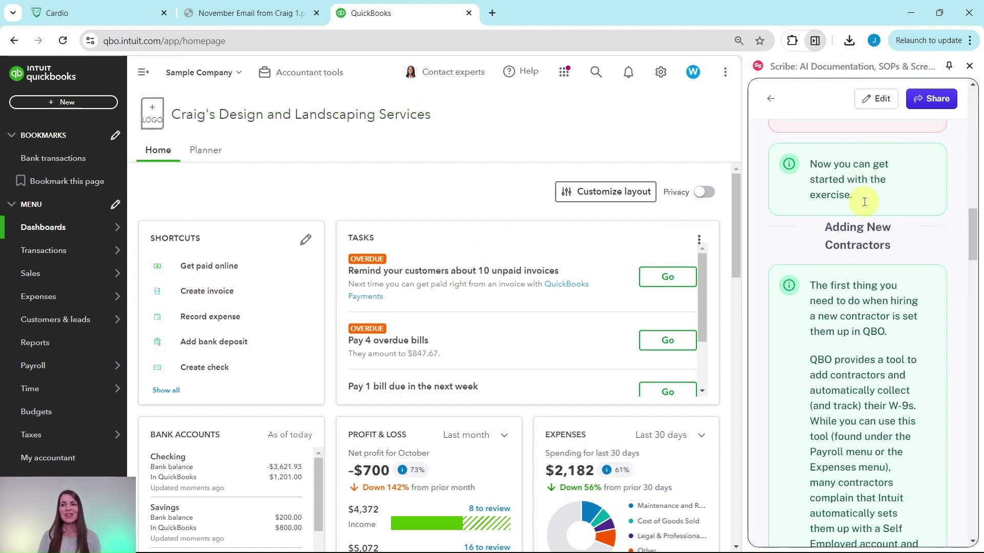
pyautogui.scroll(-1, 869, 202)
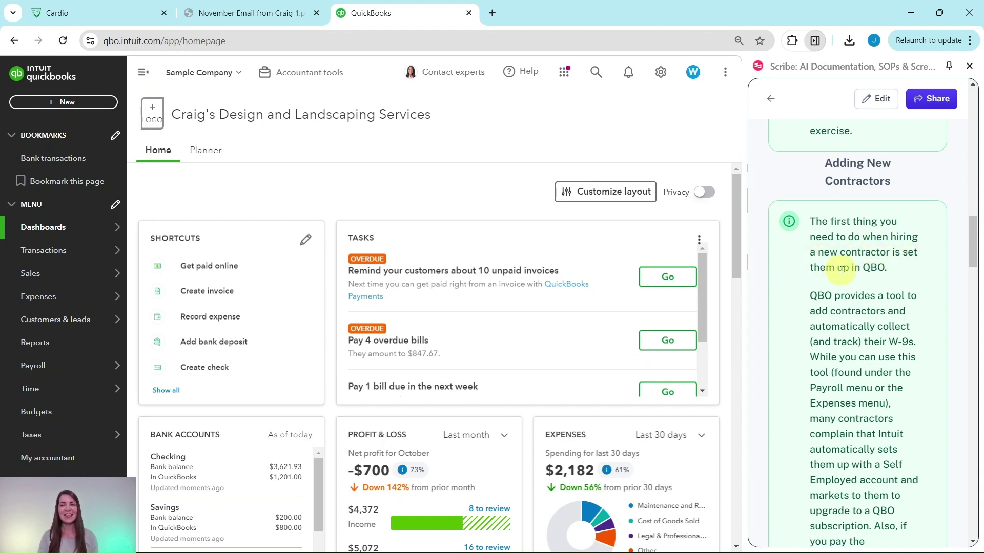
pyautogui.scroll(-3, 872, 266)
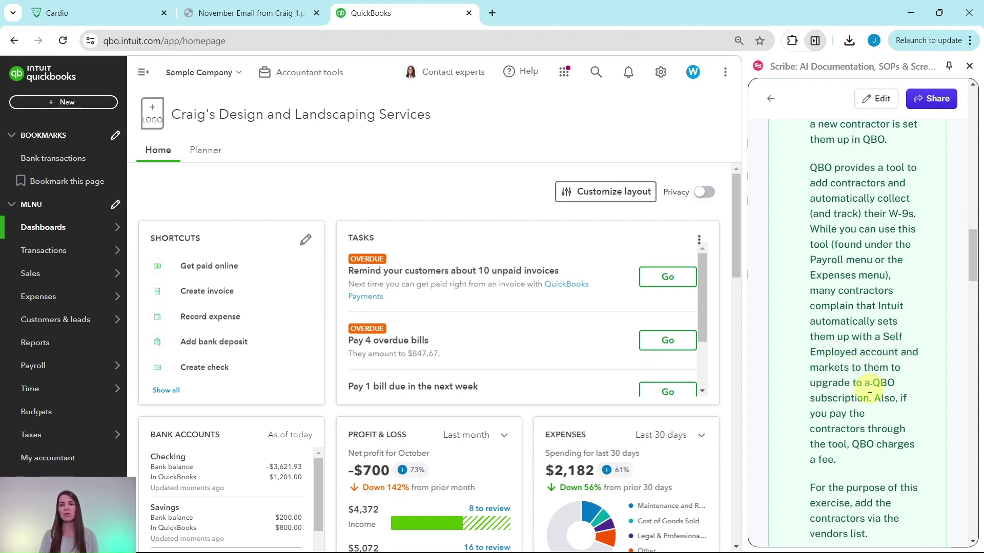
pyautogui.scroll(-1, 860, 342)
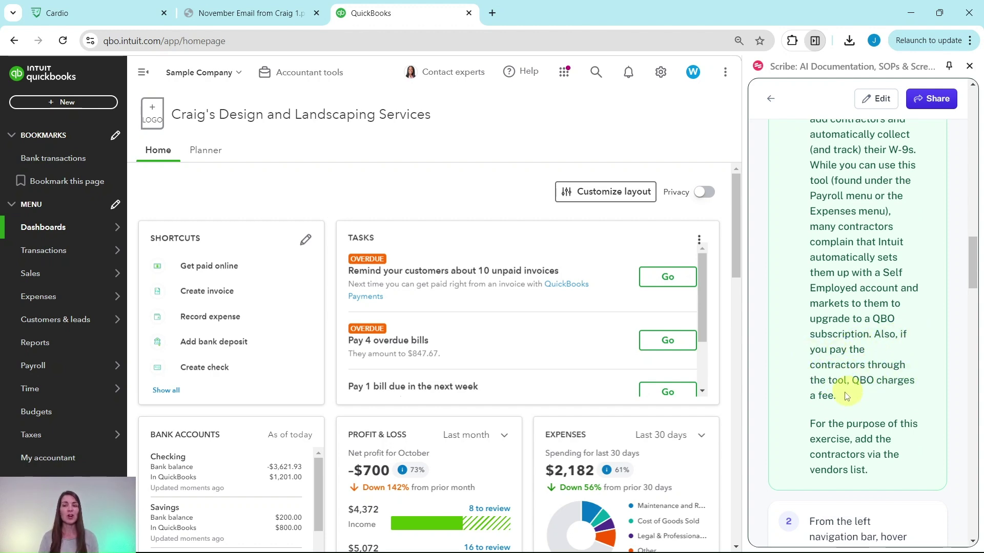
pyautogui.scroll(-3, 846, 394)
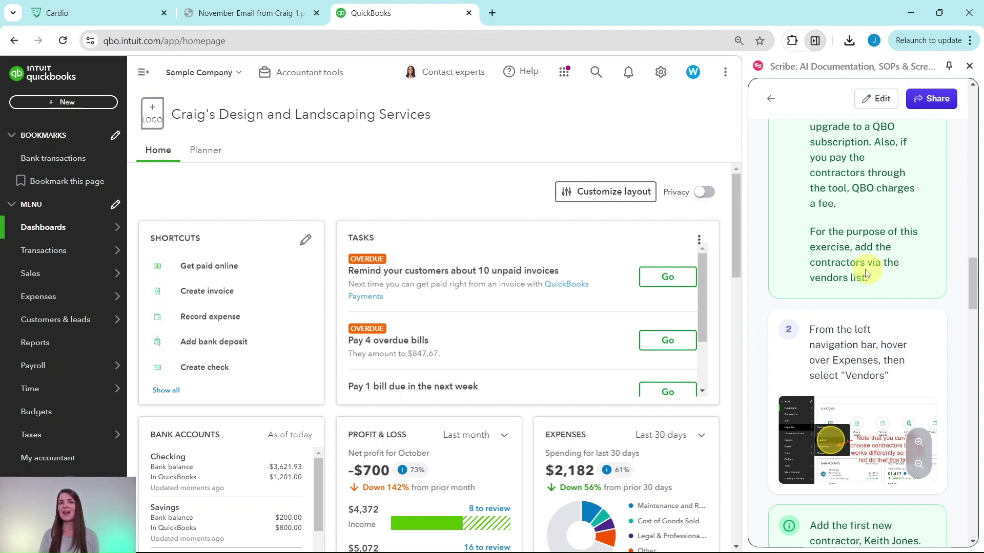
pyautogui.scroll(-2, 833, 291)
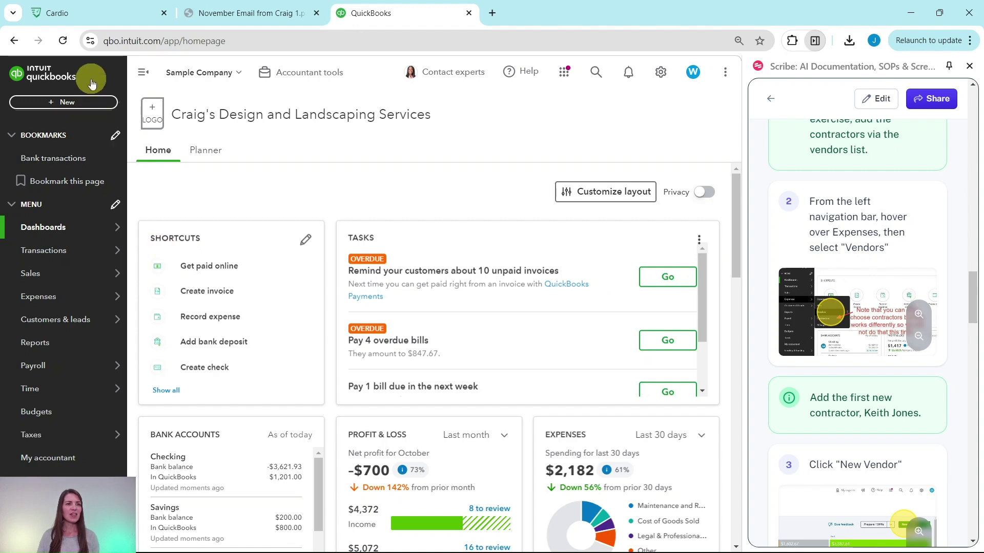
# Step: Open the Vendors list within Expenses in the sample company
pyautogui.moveTo(38, 296)
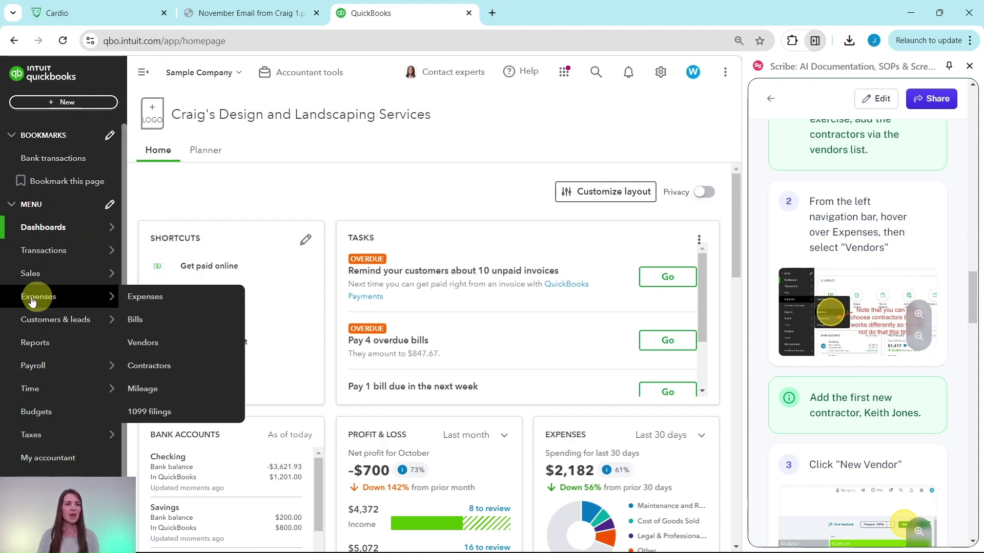
pyautogui.click(142, 348)
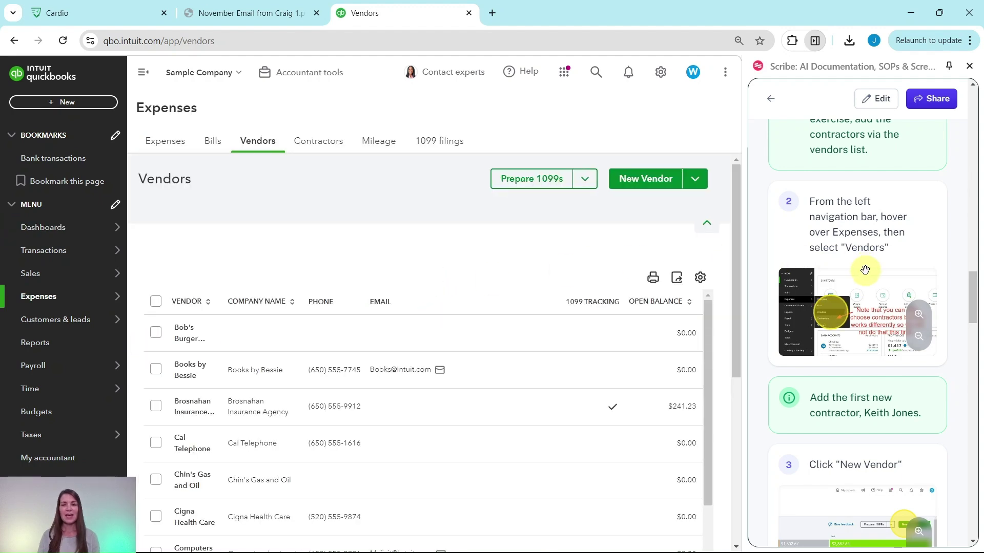
pyautogui.scroll(-3, 875, 271)
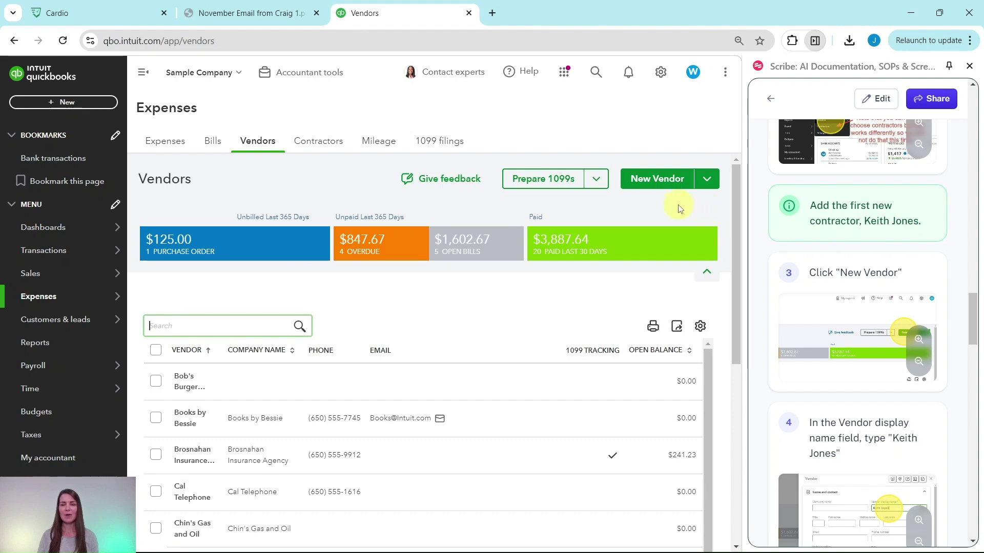
# Step: Start a new vendor and enter the first contractor's full name as the vendor display name
pyautogui.click(658, 178)
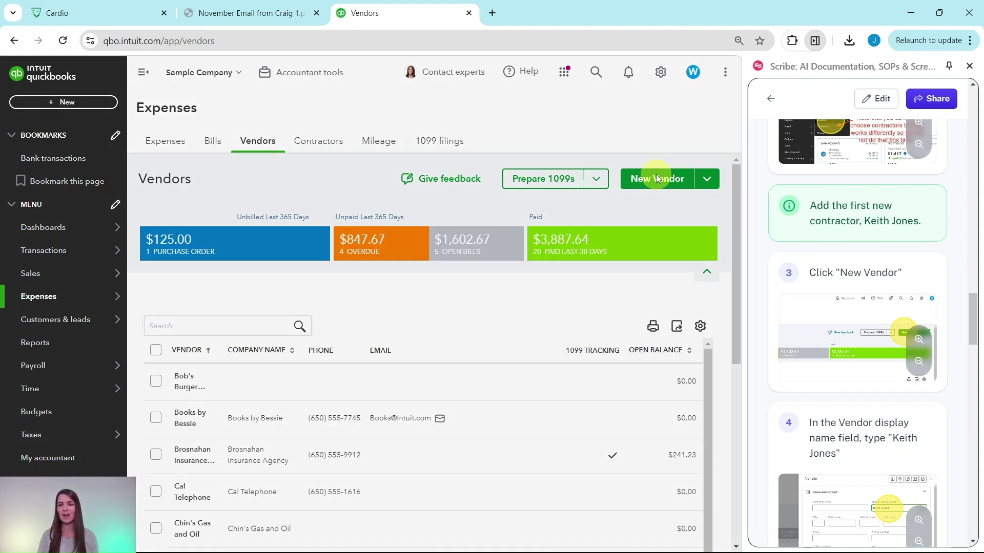
pyautogui.scroll(-3, 834, 240)
pyautogui.scroll(-3, 834, 240)
pyautogui.scroll(3, 834, 240)
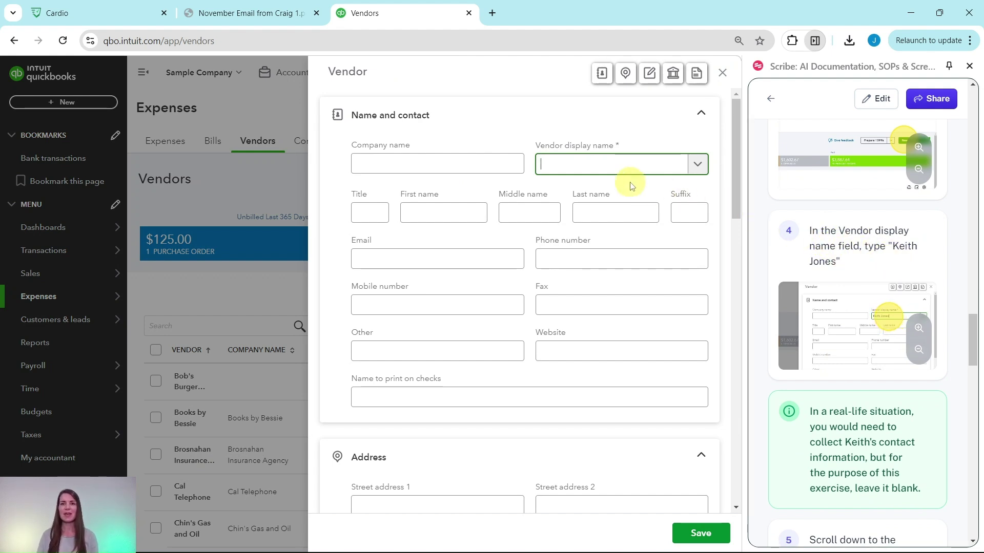
pyautogui.write('Keith Jones')
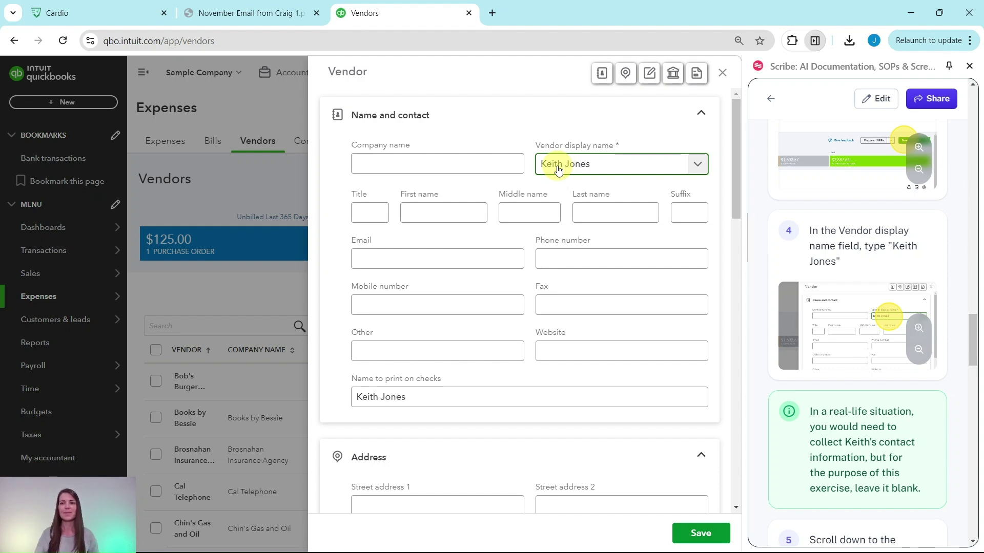
# Step: Enable Track payments for 1099 in the new vendor's Additional info section and read the guide's note about the W-9
pyautogui.scroll(-1, 871, 313)
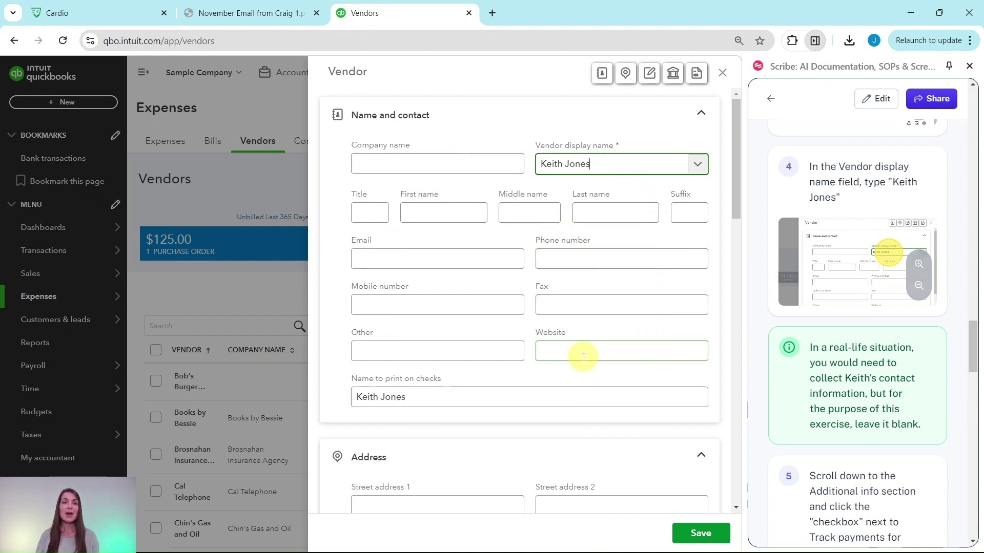
pyautogui.scroll(-4, 856, 356)
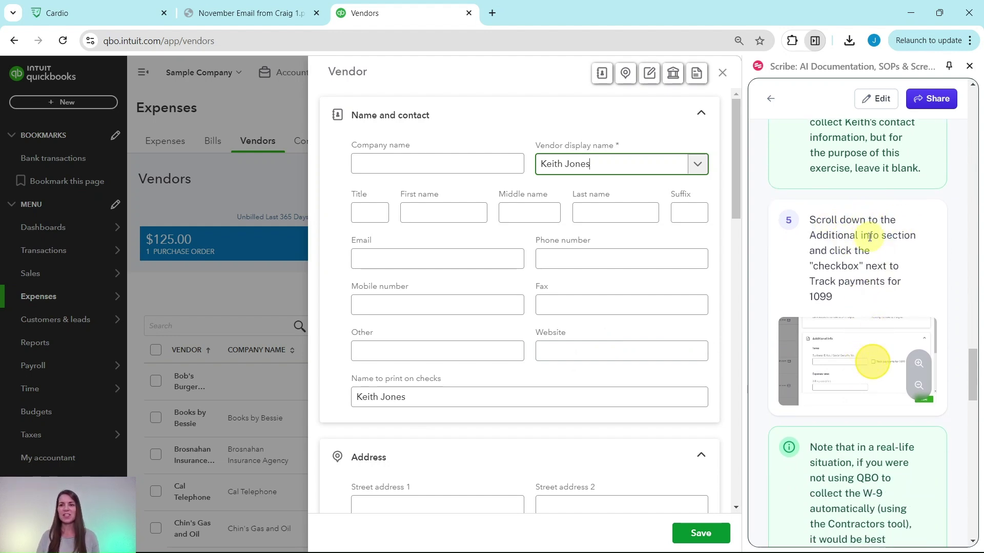
pyautogui.scroll(-5, 523, 269)
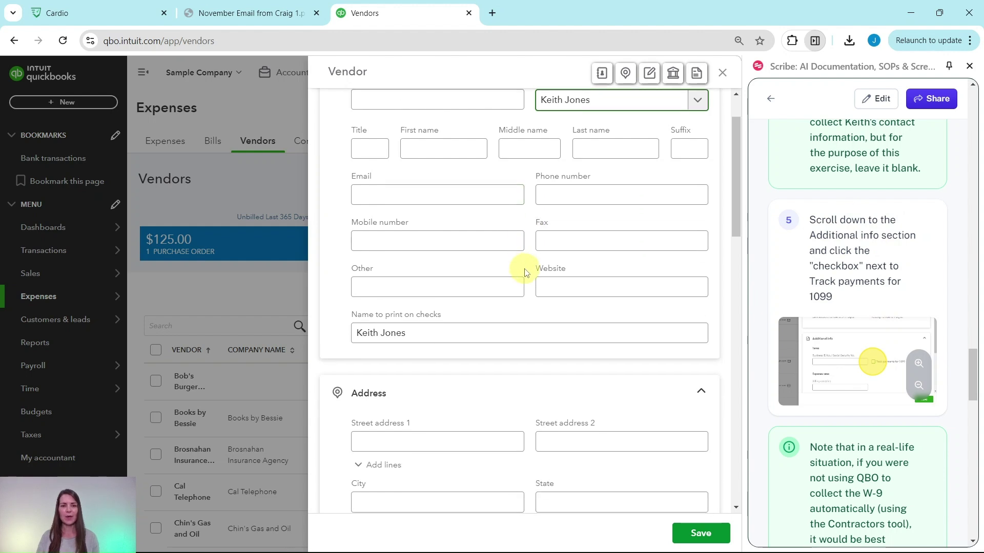
pyautogui.scroll(-15, 525, 275)
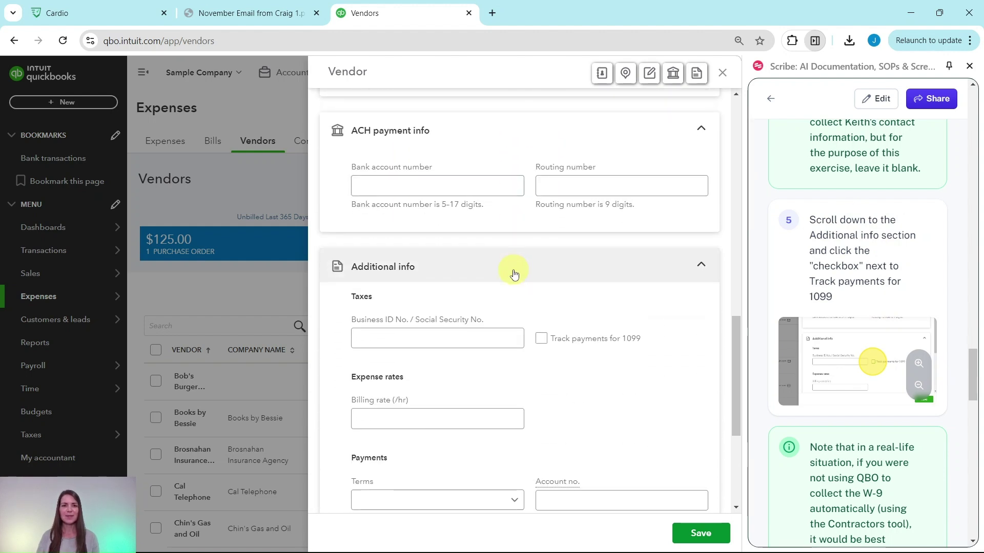
pyautogui.scroll(3, 482, 206)
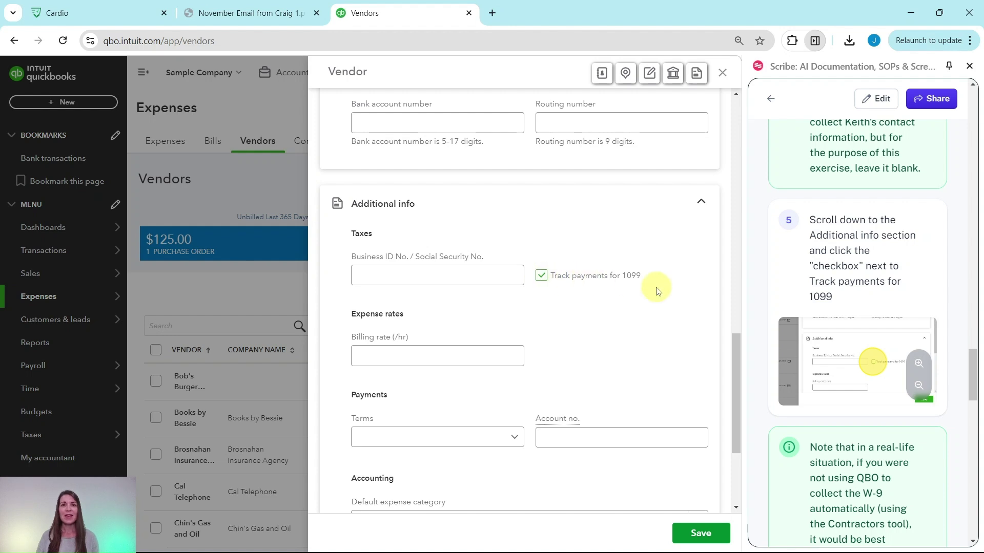
pyautogui.scroll(-5, 856, 400)
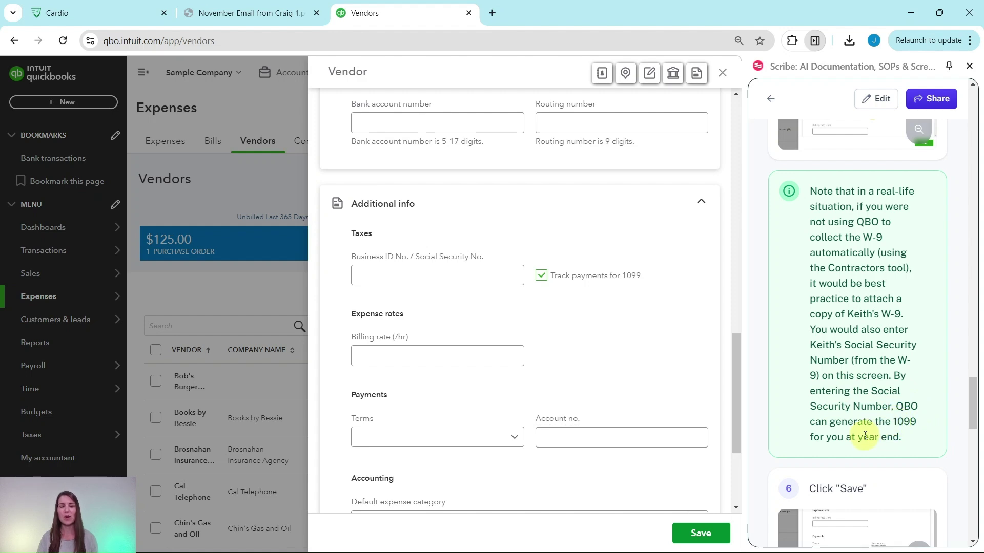
# Step: Review where the W-9 attachment and Social Security number would go, and save the first contractor's vendor record
pyautogui.scroll(7, 653, 323)
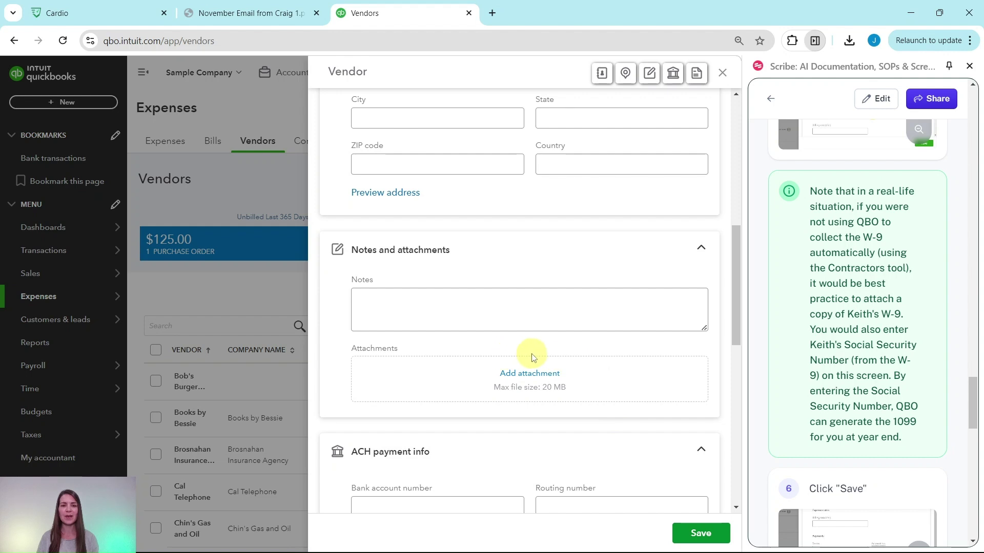
pyautogui.scroll(-4, 551, 320)
pyautogui.scroll(-5, 604, 369)
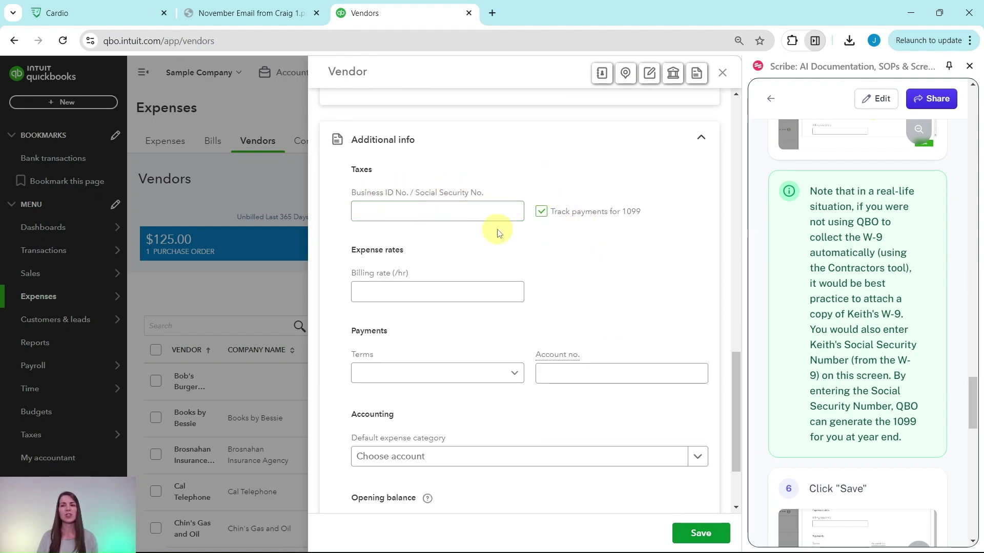
pyautogui.scroll(-6, 830, 286)
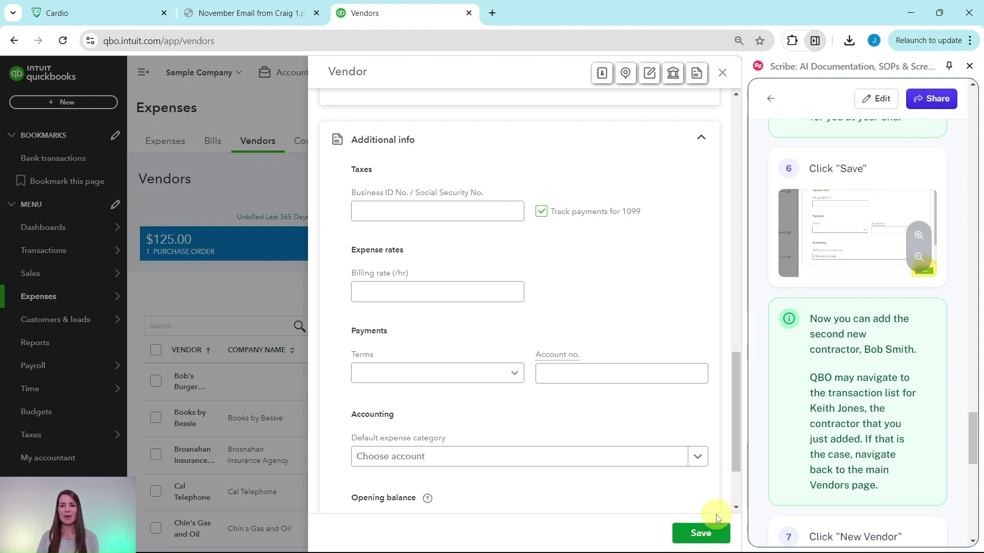
pyautogui.click(702, 534)
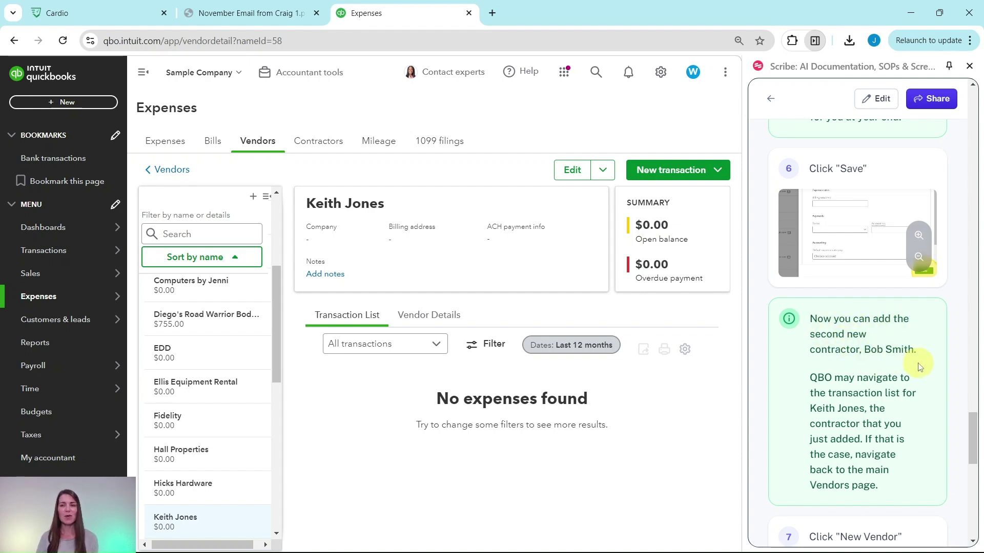
# Step: Return to the main Vendors list and start a new vendor with the second contractor's full name as the display name
pyautogui.scroll(-1, 879, 383)
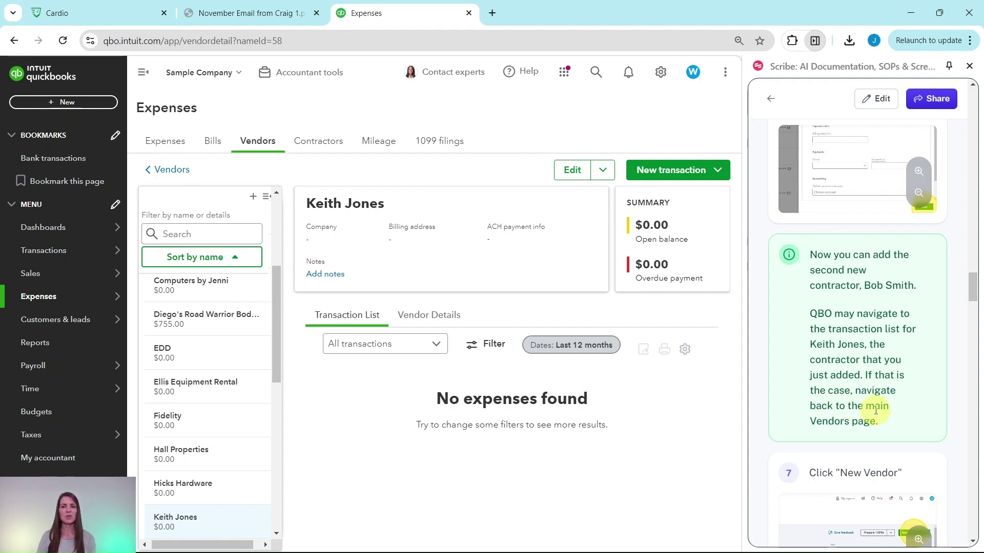
pyautogui.scroll(-3, 869, 409)
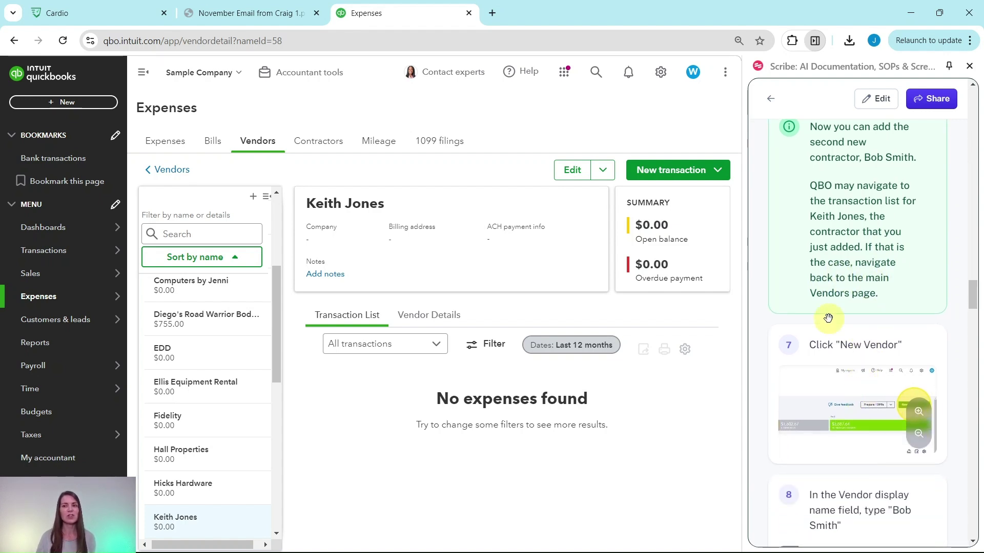
pyautogui.click(172, 170)
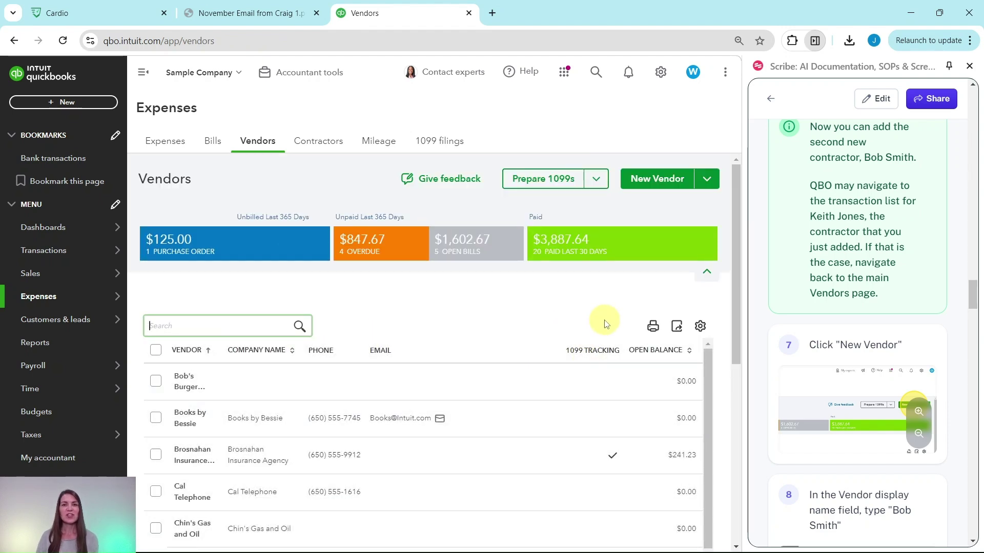
pyautogui.scroll(-4, 782, 305)
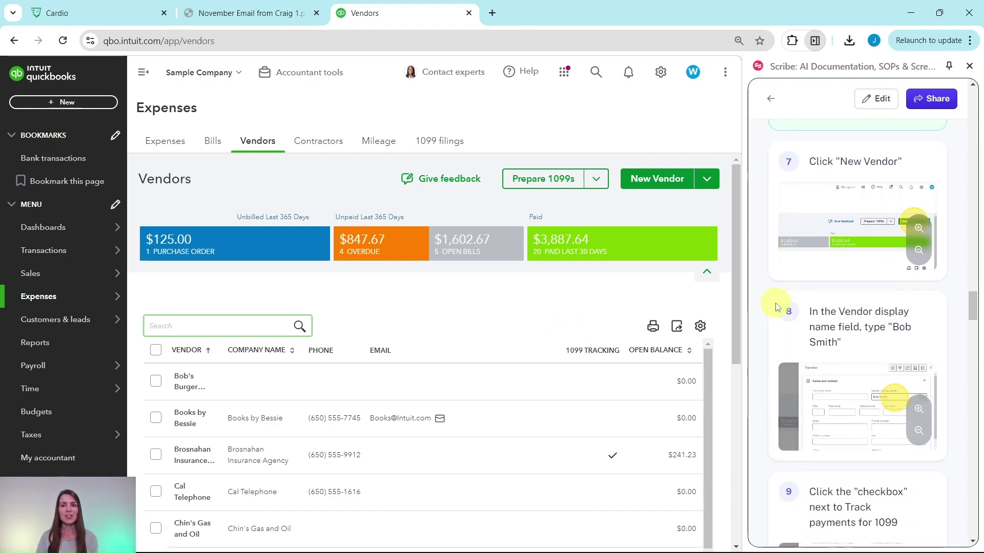
pyautogui.click(659, 182)
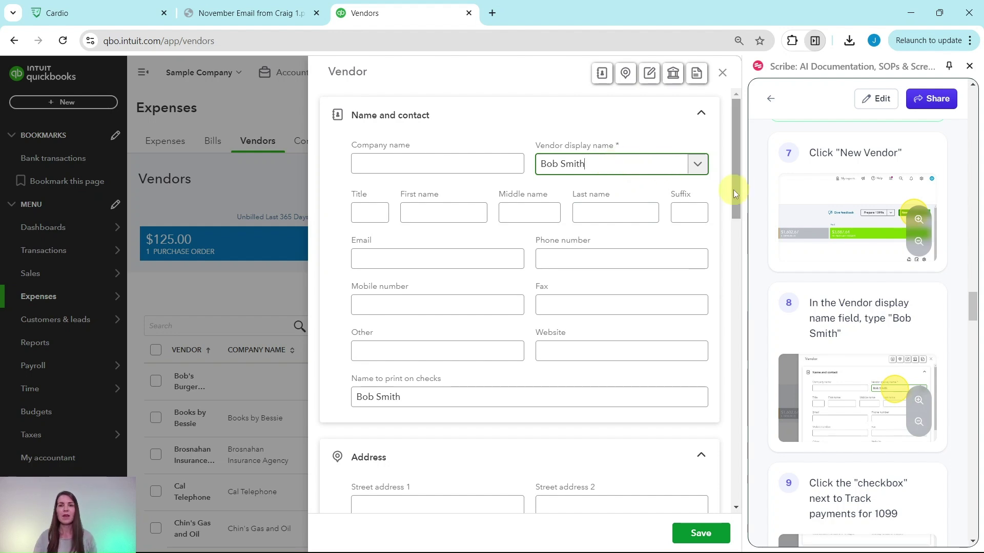
# Step: Enable Track payments for 1099 in the second contractor's Additional info section and save the vendor
pyautogui.scroll(-12, 659, 249)
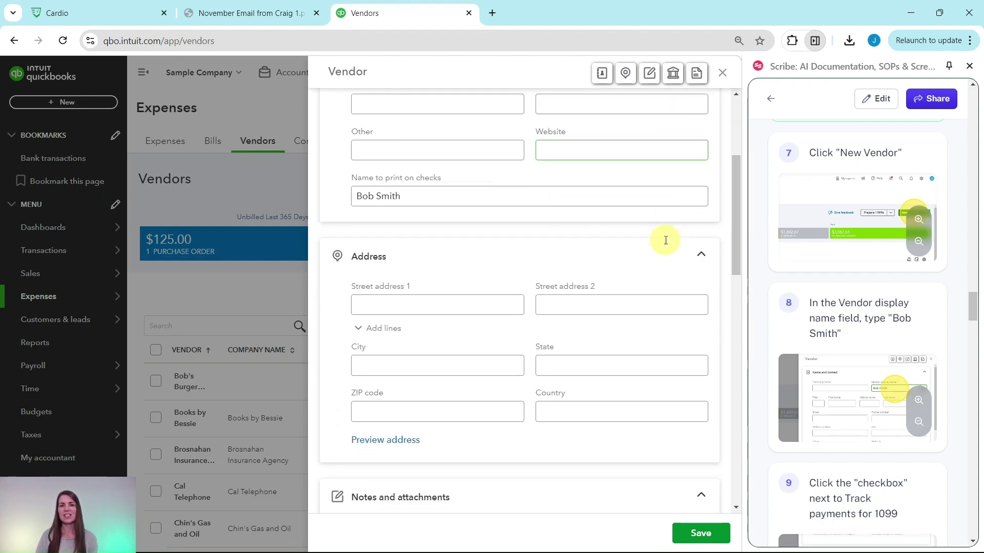
pyautogui.scroll(-5, 659, 244)
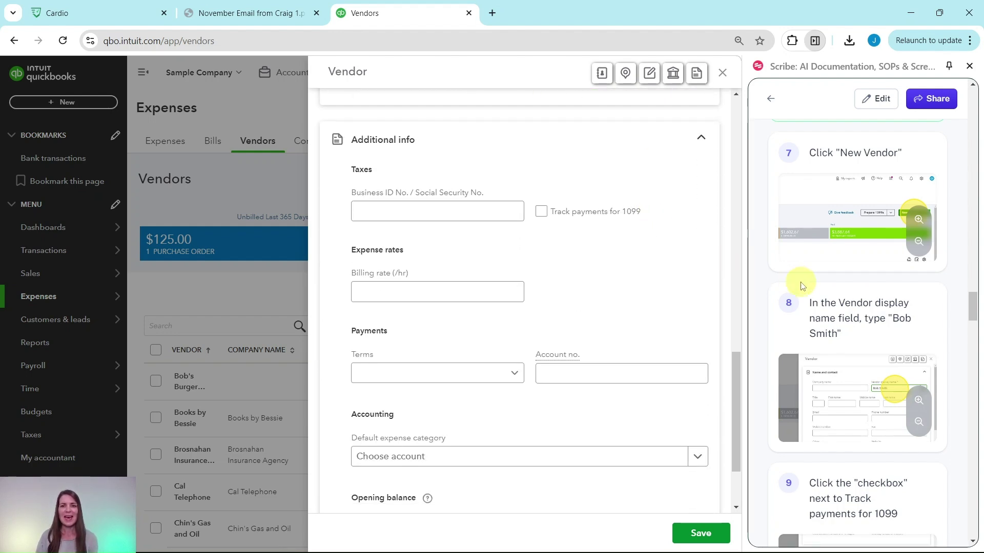
pyautogui.scroll(-5, 799, 281)
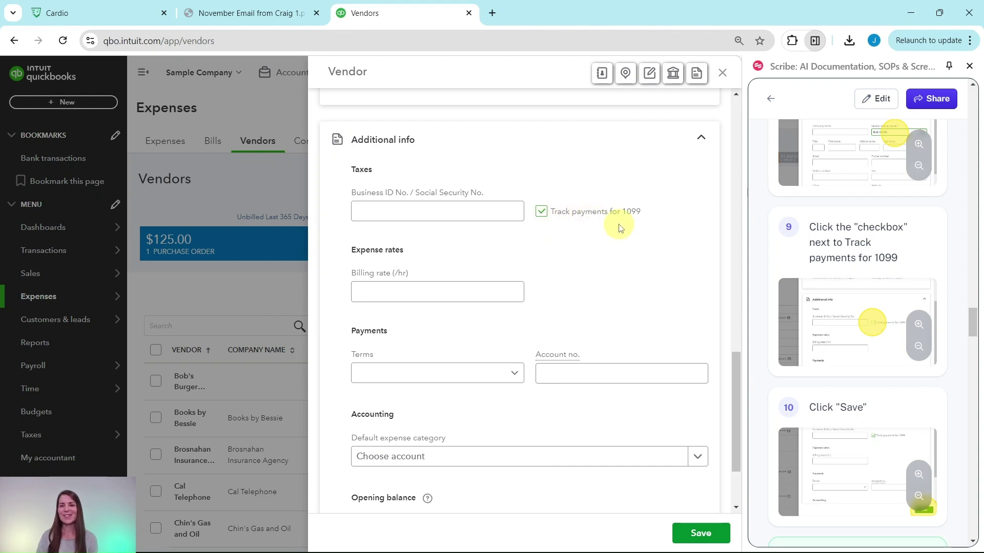
pyautogui.scroll(-3, 827, 277)
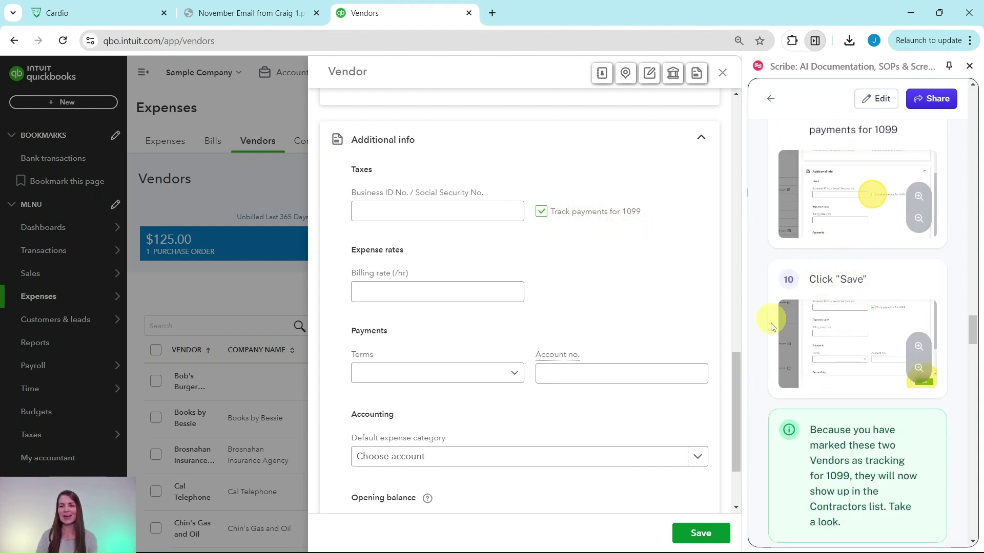
pyautogui.click(699, 540)
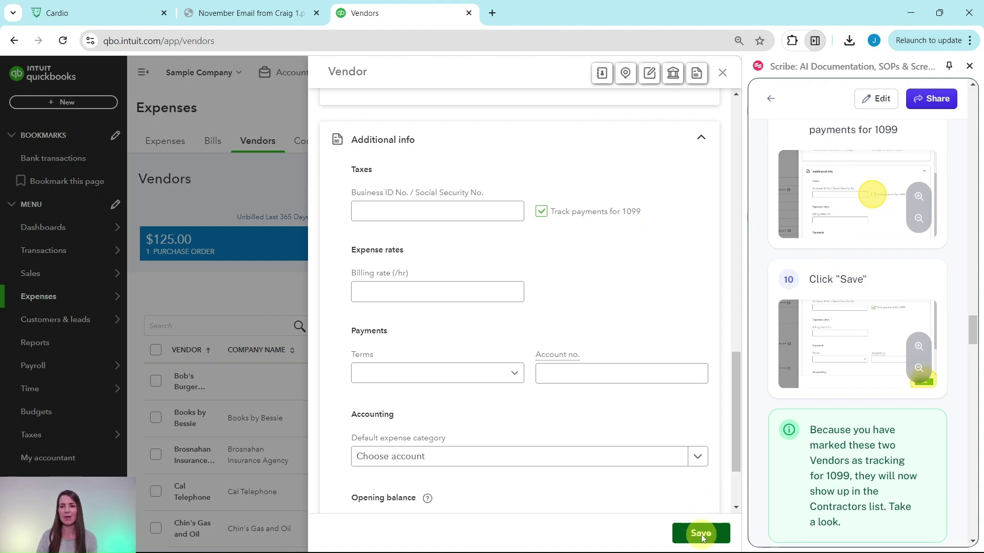
# Step: Open the Contractors list within Expenses and compare the two new contractors' W-9 status with the guide's review note
pyautogui.scroll(-6, 871, 333)
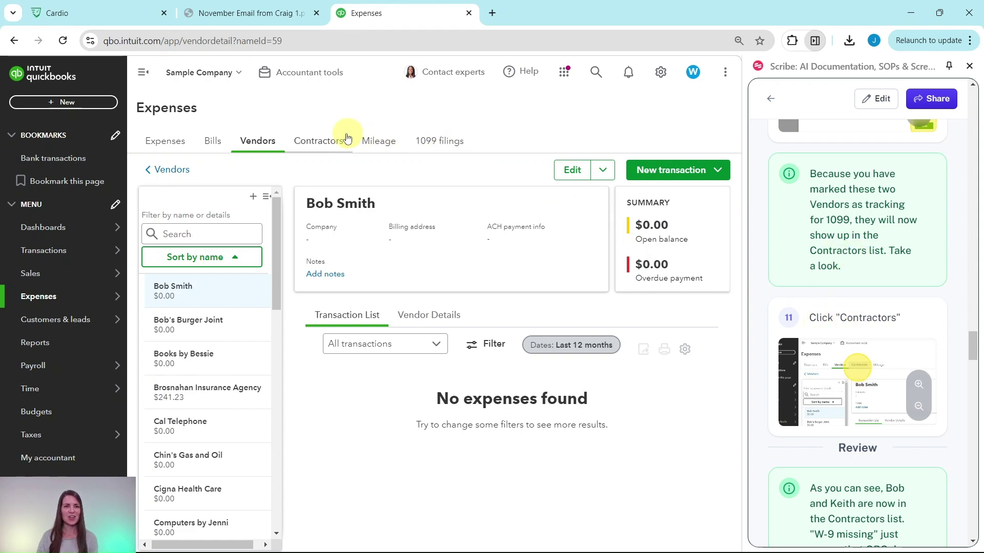
pyautogui.click(319, 147)
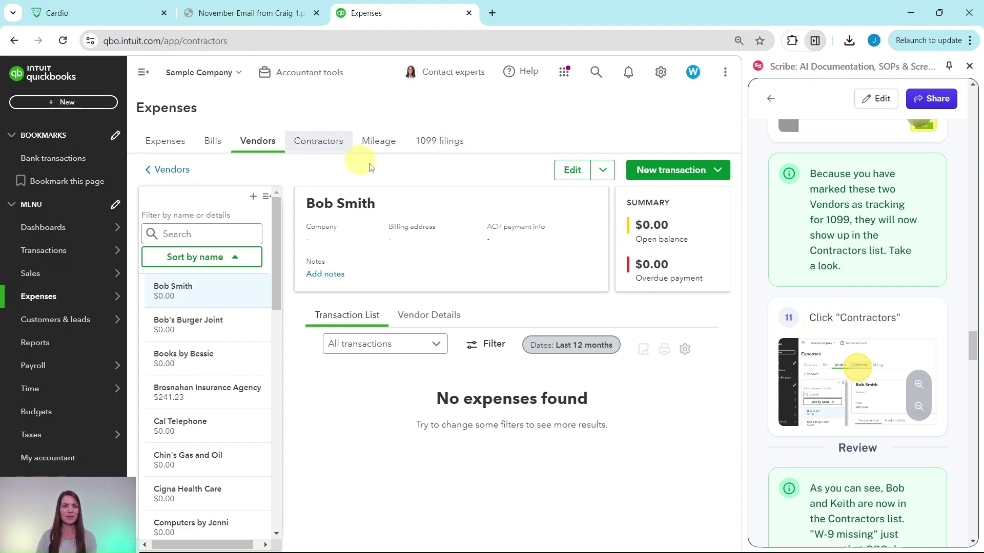
pyautogui.scroll(-5, 845, 272)
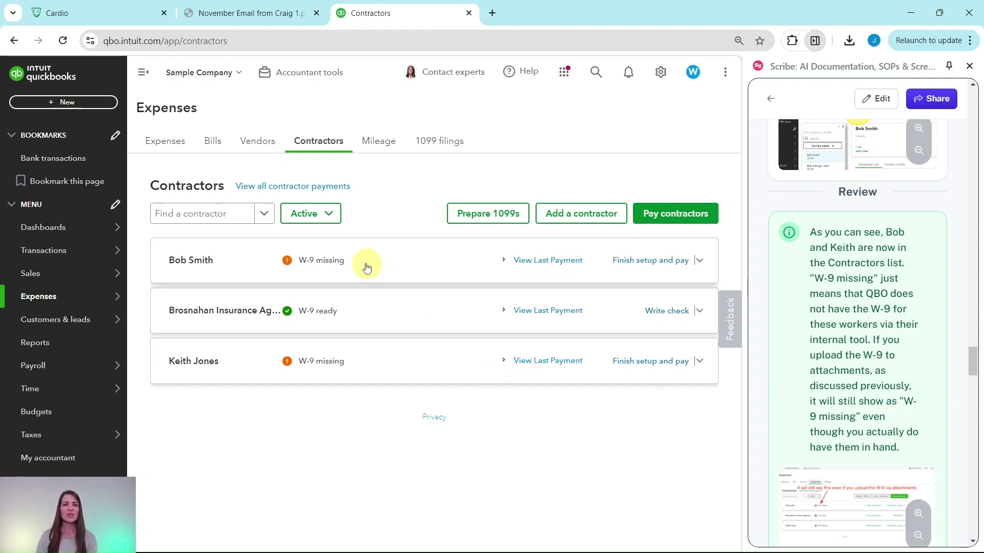
pyautogui.scroll(-5, 800, 369)
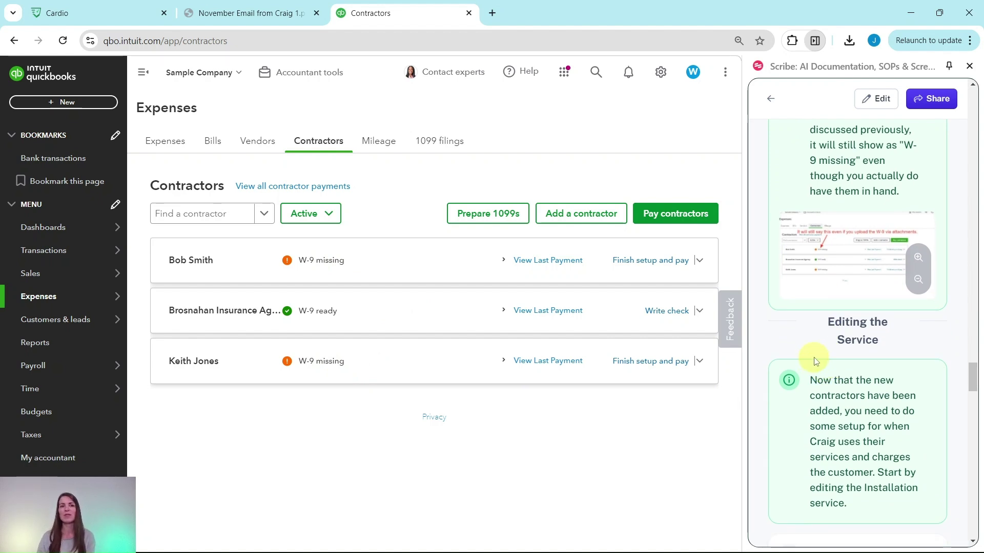
# Step: Read the guide's Editing the Service section and open the Products and services list
pyautogui.scroll(-4, 825, 358)
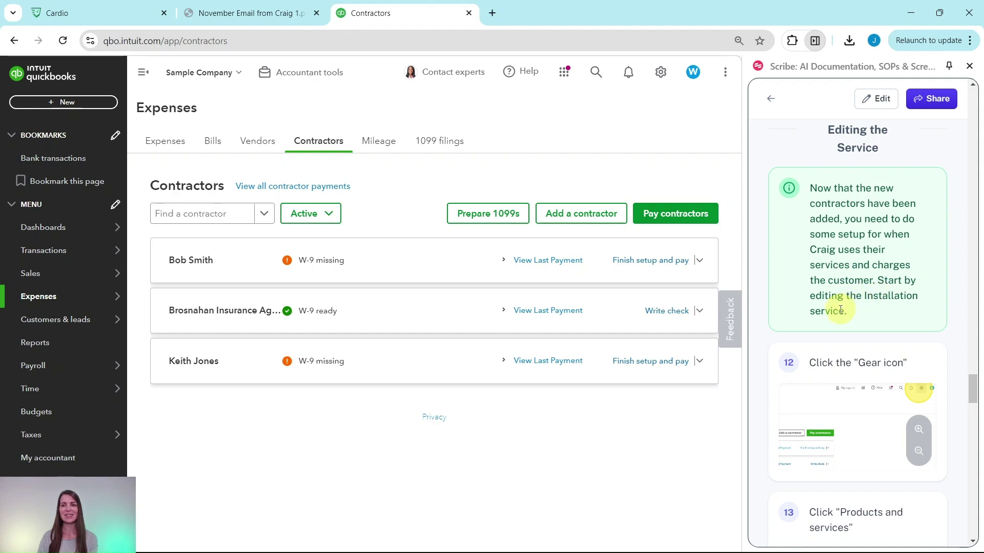
pyautogui.scroll(-4, 837, 311)
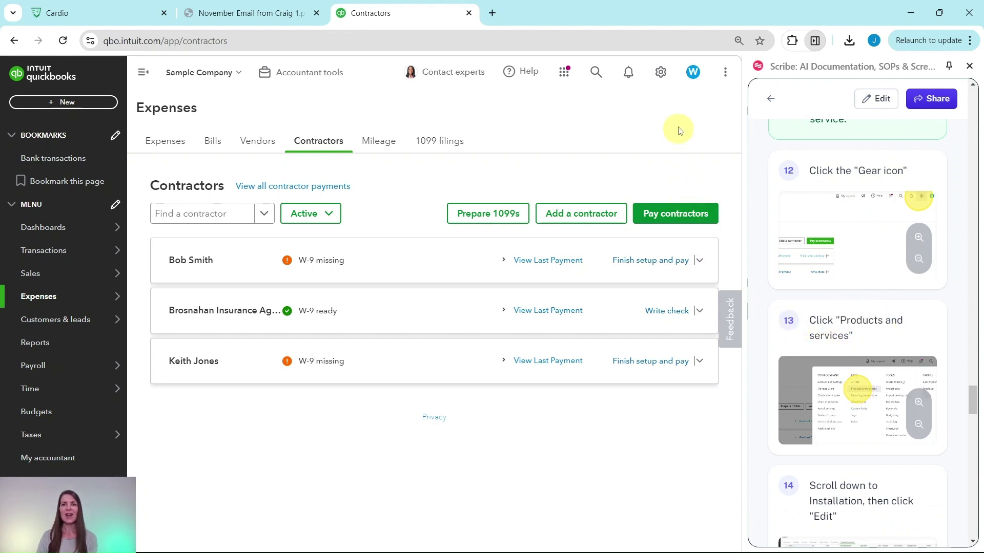
pyautogui.click(661, 74)
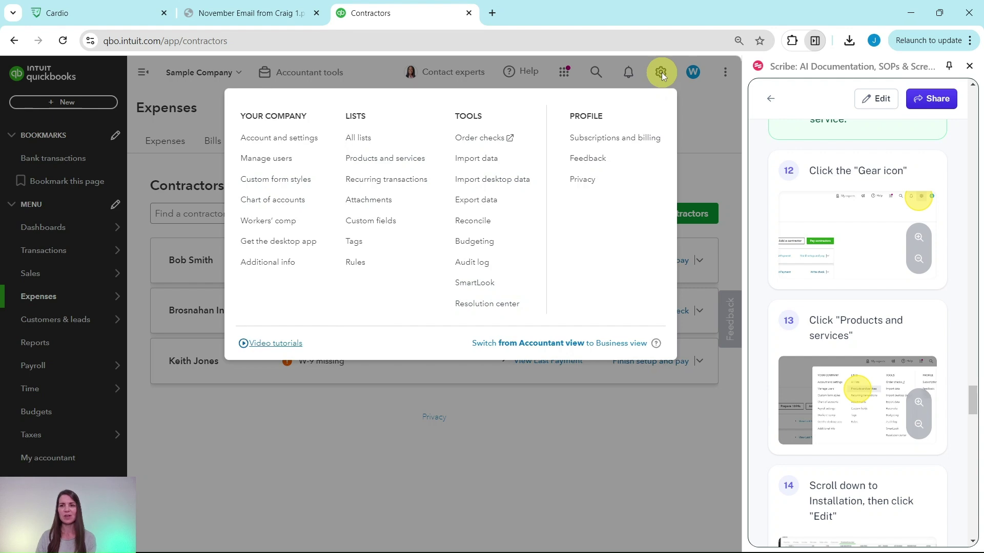
pyautogui.click(367, 159)
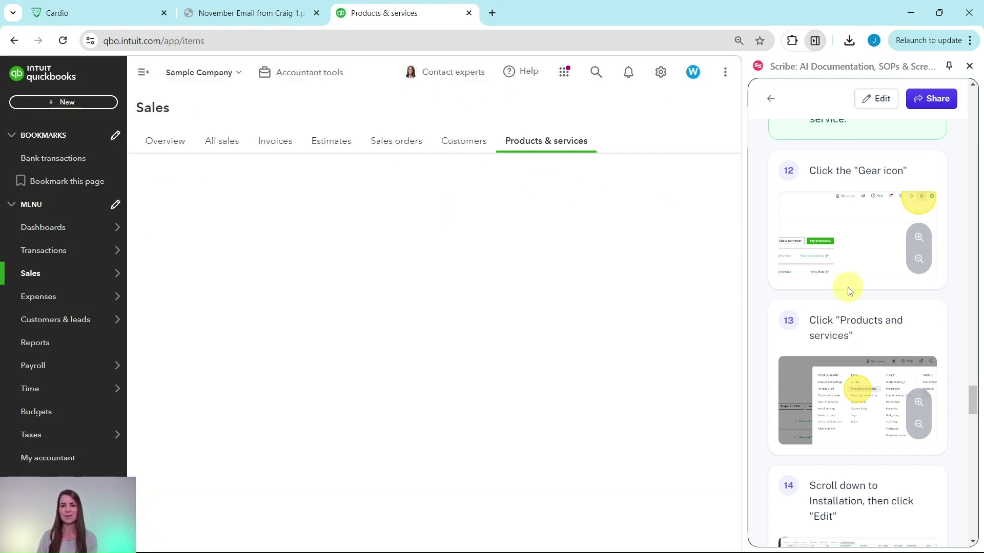
# Step: Find the Installation service in the Landscaping category and open it for editing
pyautogui.scroll(-5, 846, 288)
pyautogui.scroll(-1, 848, 290)
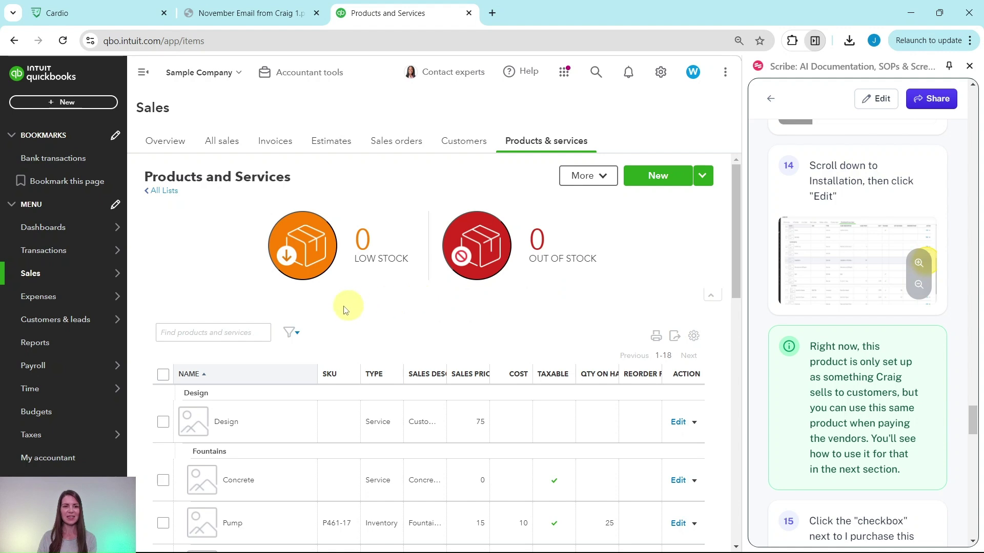
pyautogui.scroll(-4, 229, 353)
pyautogui.scroll(-6, 229, 354)
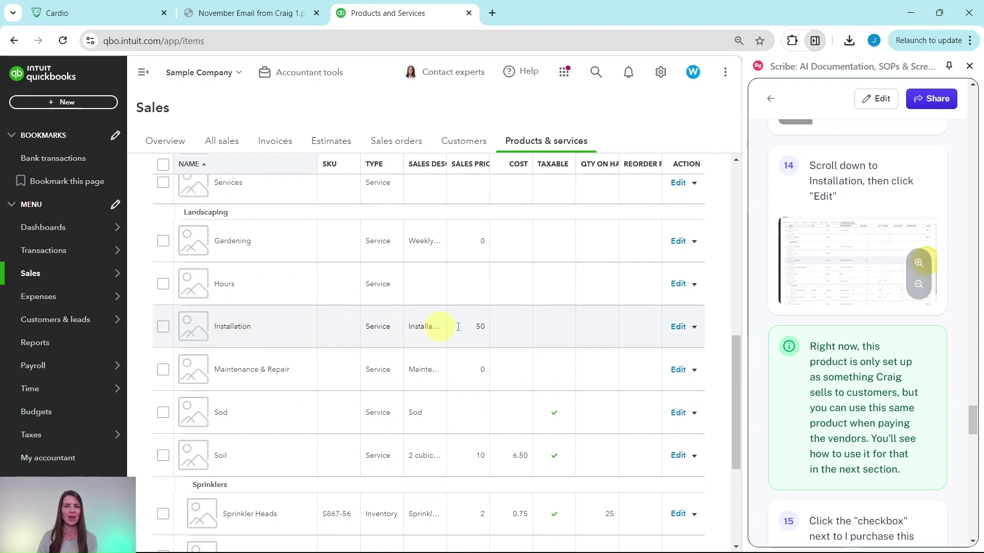
pyautogui.click(677, 328)
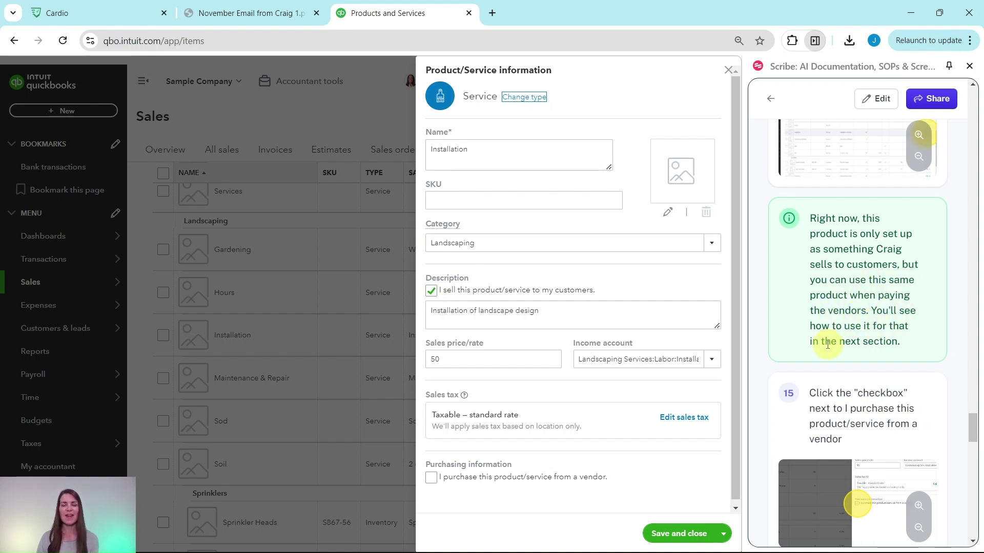
# Step: Enable "I purchase this product/service from a vendor" for the Installation service and read the guide's note on double-sided items
pyautogui.scroll(-4, 822, 327)
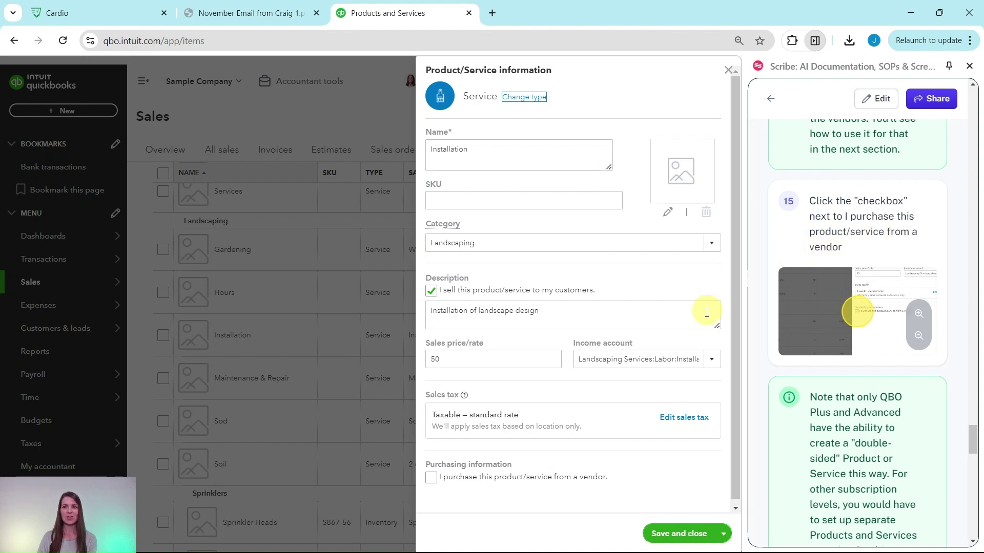
pyautogui.scroll(-1, 635, 410)
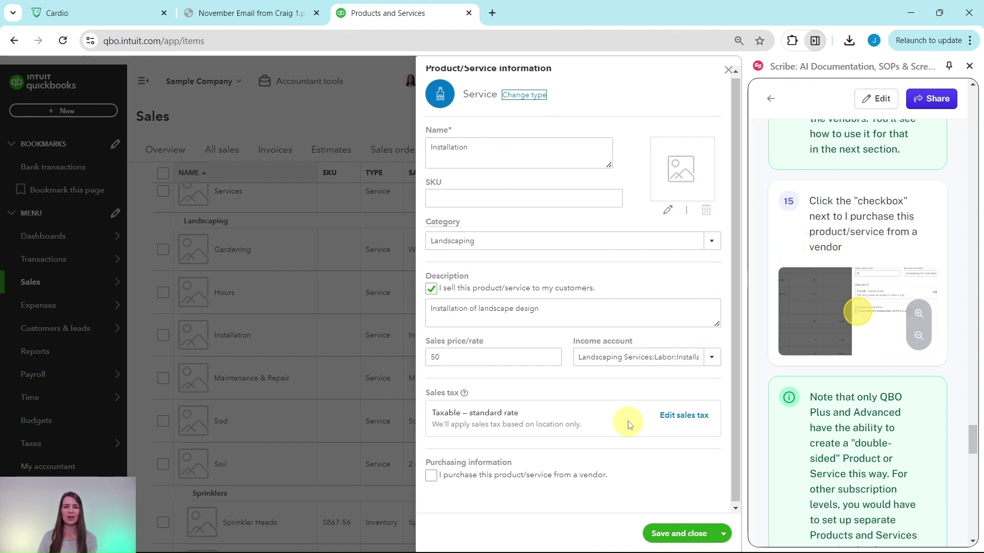
pyautogui.click(431, 476)
pyautogui.scroll(-5, 879, 410)
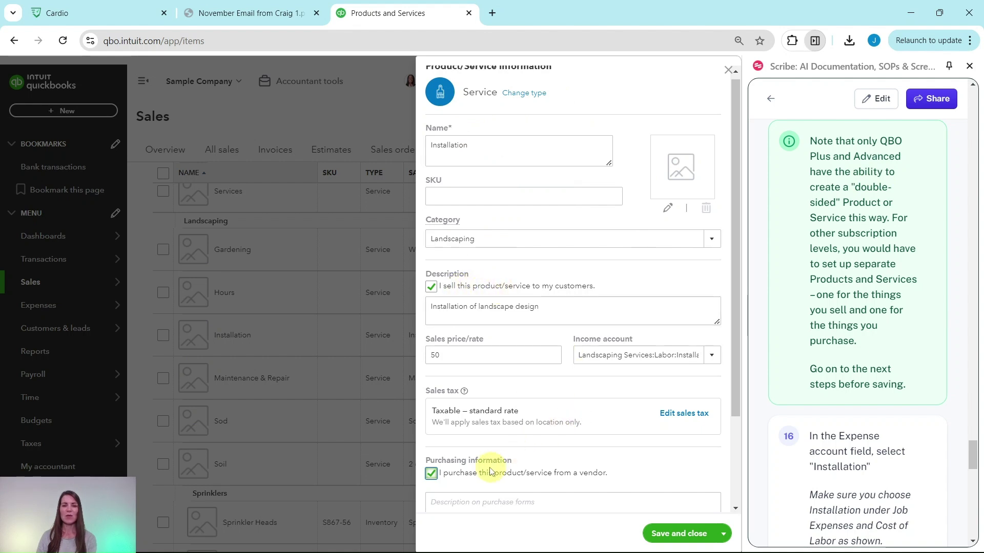
# Step: Set the Installation service's expense account to Installation under Job Expenses, Cost of Labor
pyautogui.scroll(-3, 851, 244)
pyautogui.scroll(-1, 851, 244)
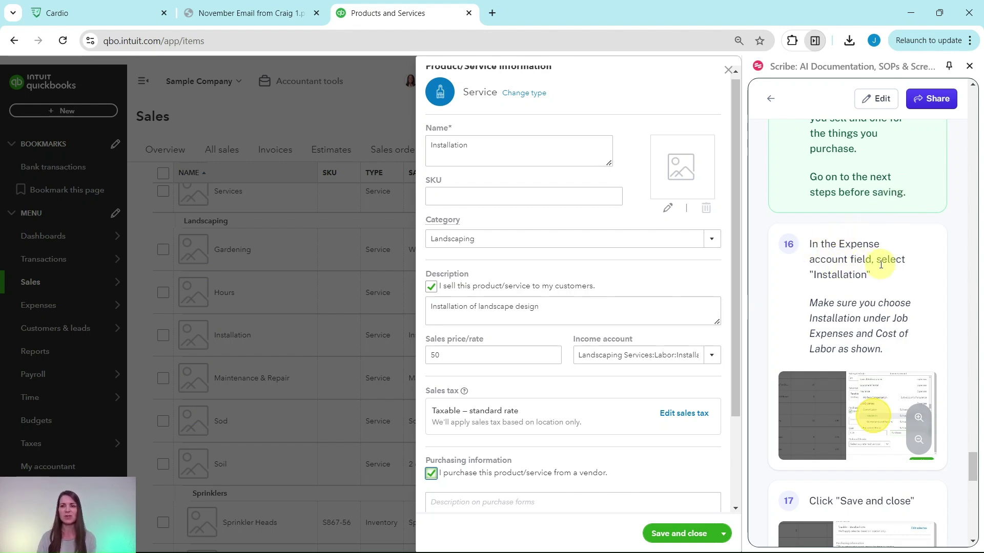
pyautogui.scroll(-1, 651, 272)
pyautogui.scroll(-2, 652, 271)
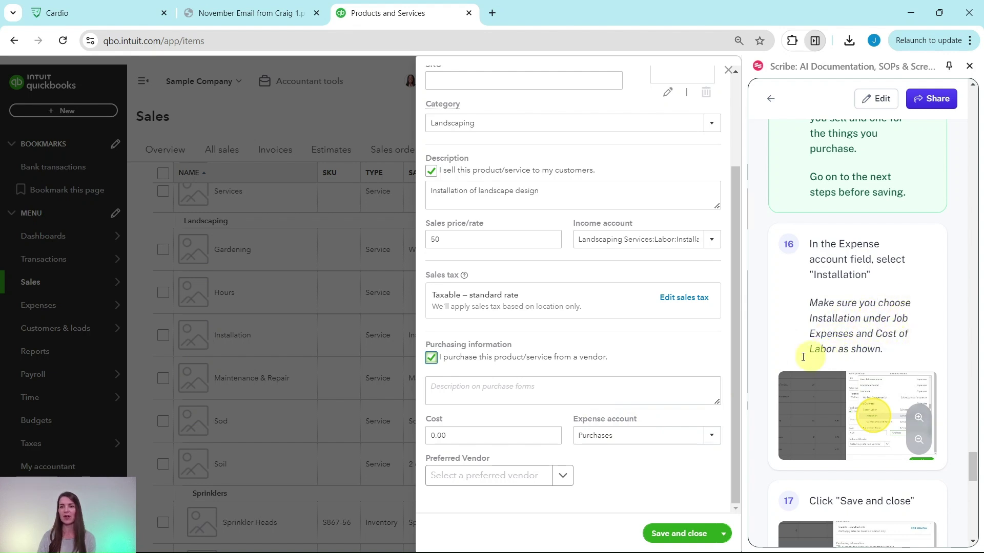
pyautogui.click(713, 444)
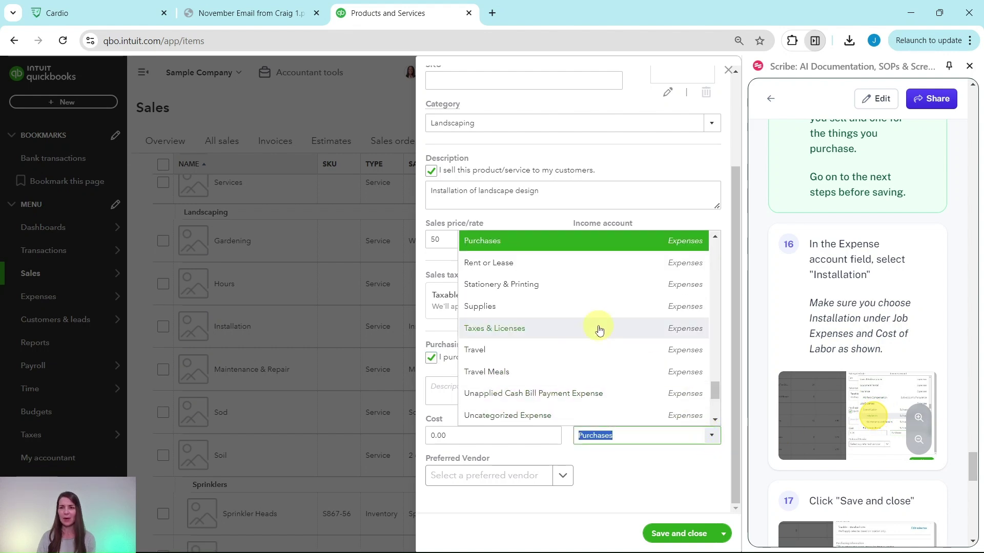
pyautogui.scroll(6, 602, 338)
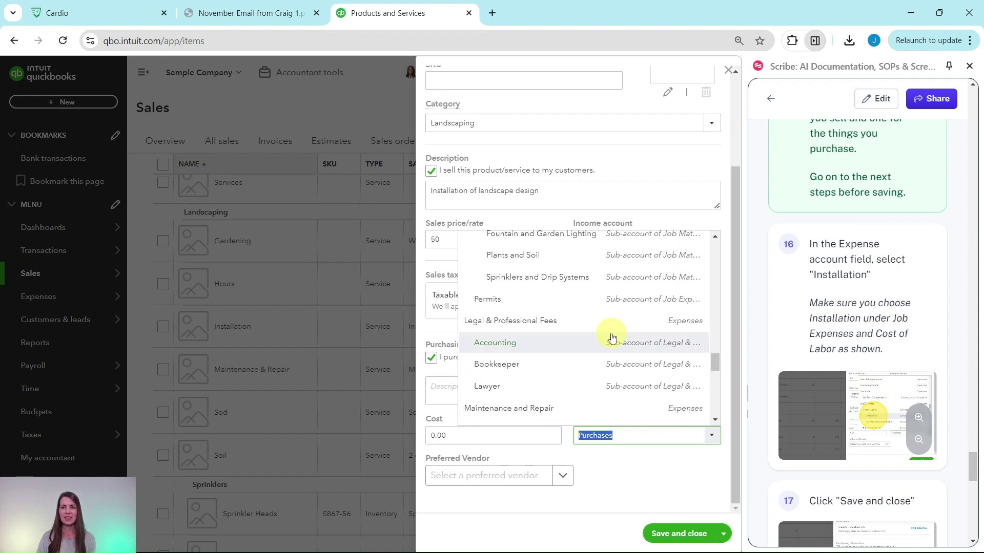
pyautogui.scroll(3, 612, 339)
pyautogui.scroll(5, 676, 341)
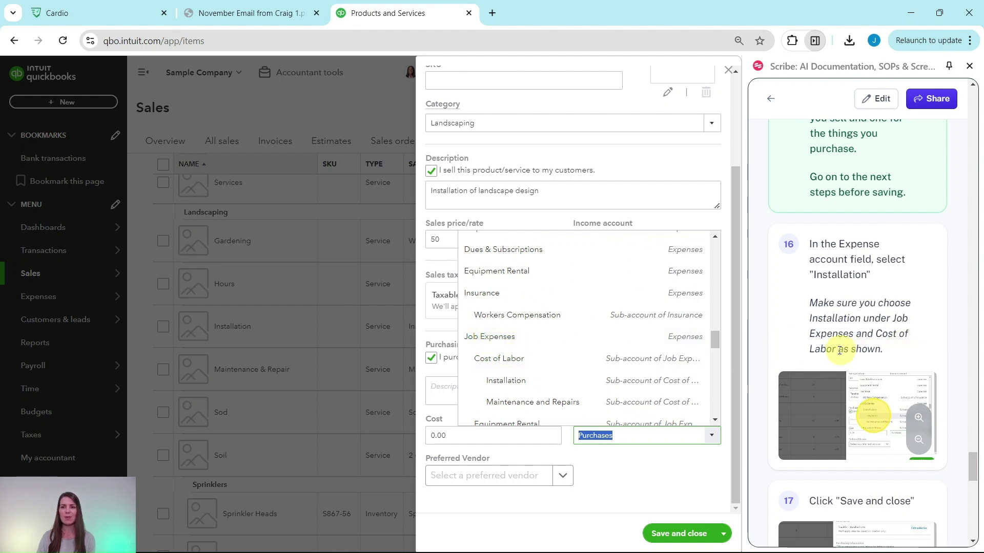
pyautogui.click(508, 382)
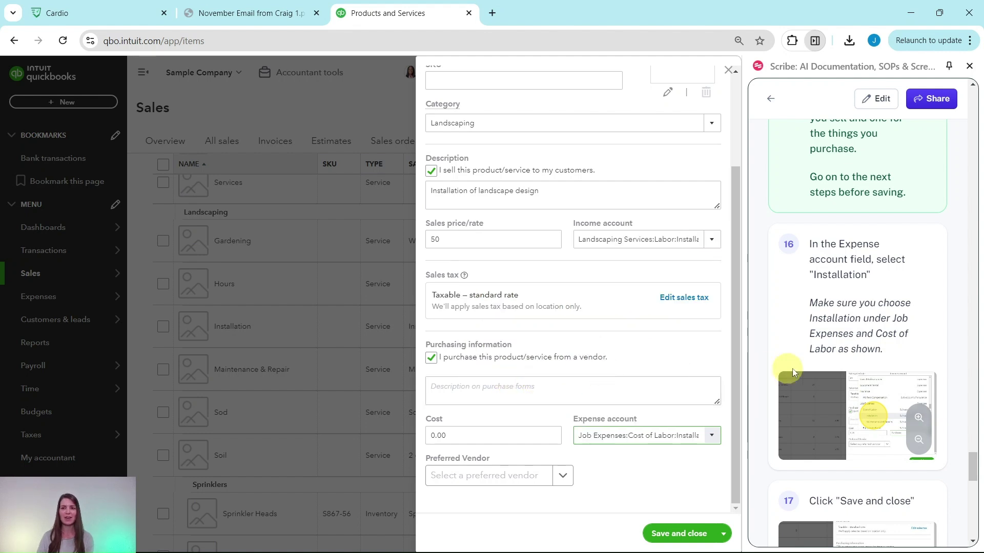
pyautogui.scroll(-5, 825, 366)
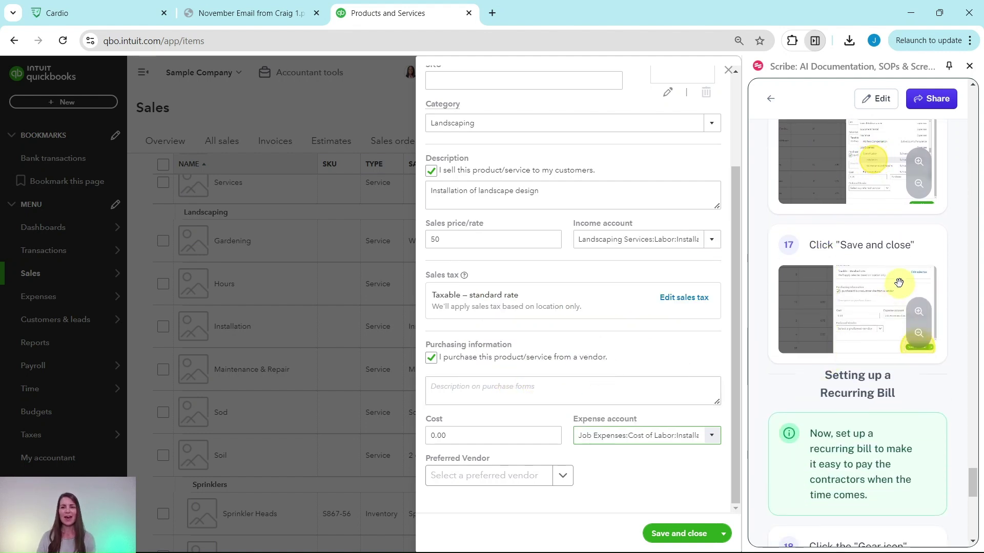
# Step: Save the Installation service and find the guide's Setting up a Recurring Bill section
pyautogui.click(687, 534)
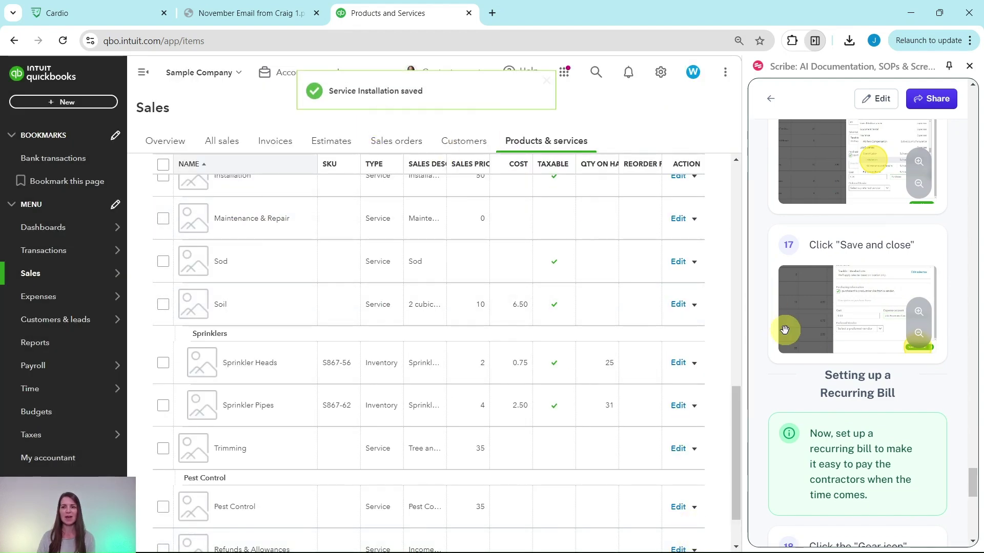
pyautogui.scroll(-10, 789, 331)
pyautogui.scroll(7, 829, 241)
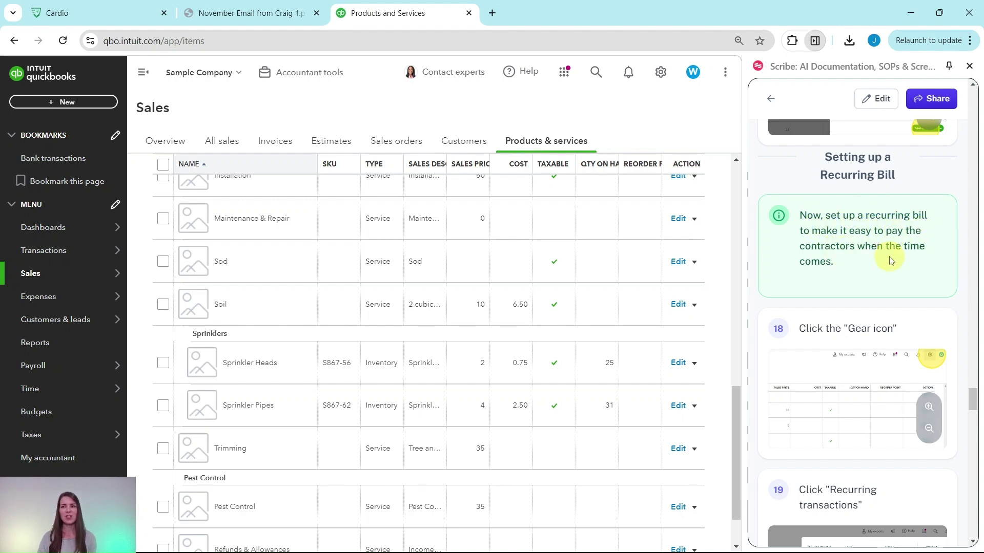
# Step: Follow the guide's steps 18 and 19 to open the Recurring Transactions list
pyautogui.scroll(-3, 866, 276)
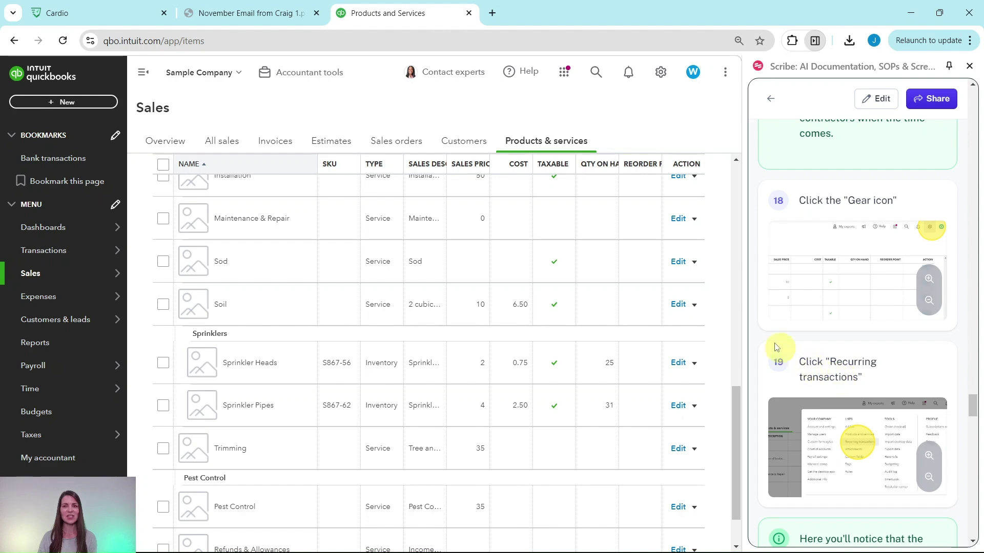
pyautogui.click(660, 75)
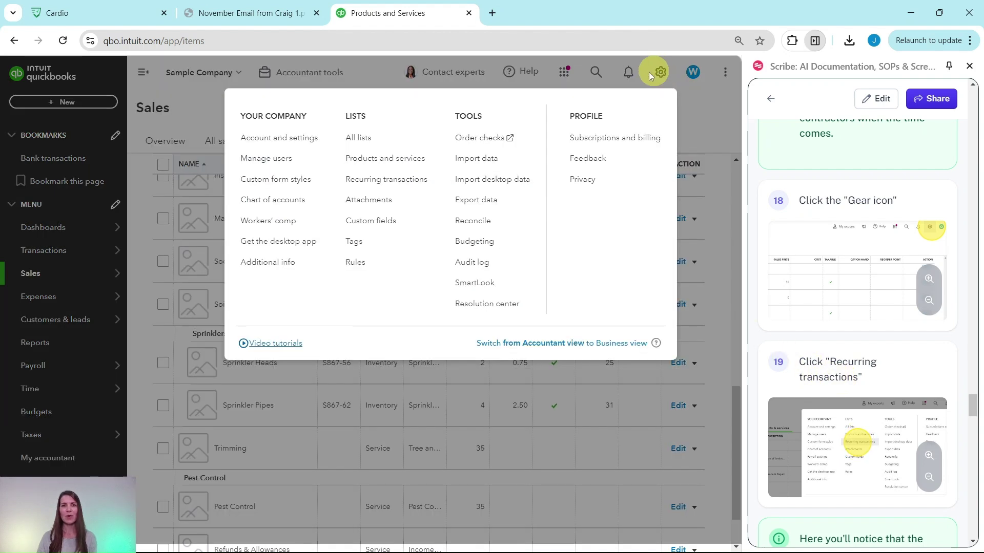
pyautogui.click(362, 180)
# Step: Read the guide's note on the Telephone bill and start a new recurring template with transaction type Bill
pyautogui.scroll(-5, 861, 249)
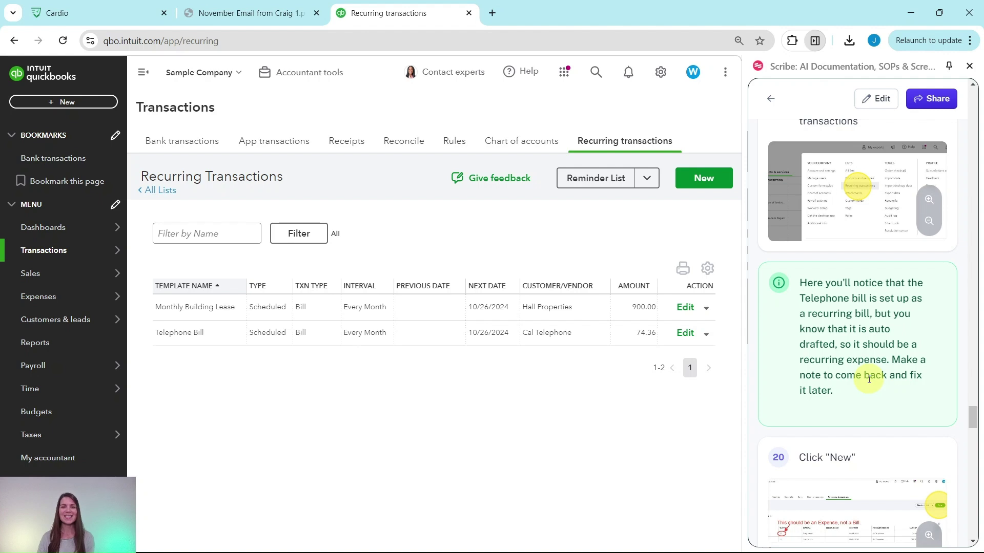
pyautogui.scroll(-5, 868, 337)
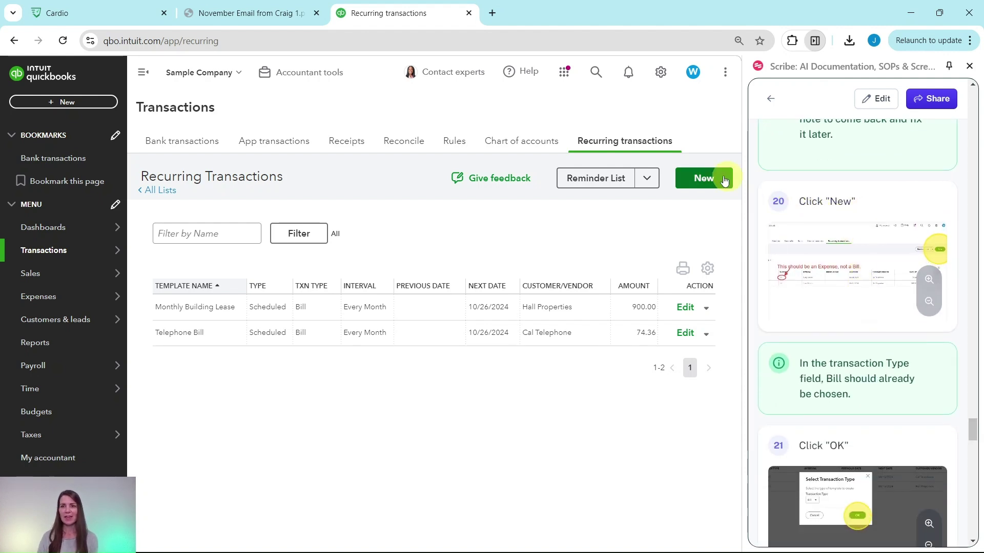
pyautogui.click(704, 179)
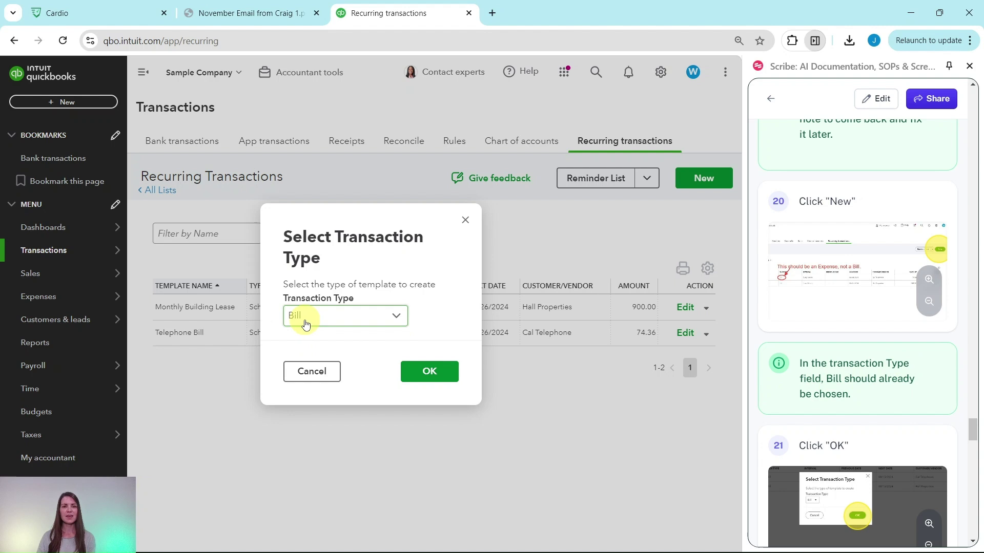
pyautogui.scroll(-2, 844, 384)
pyautogui.scroll(-2, 844, 384)
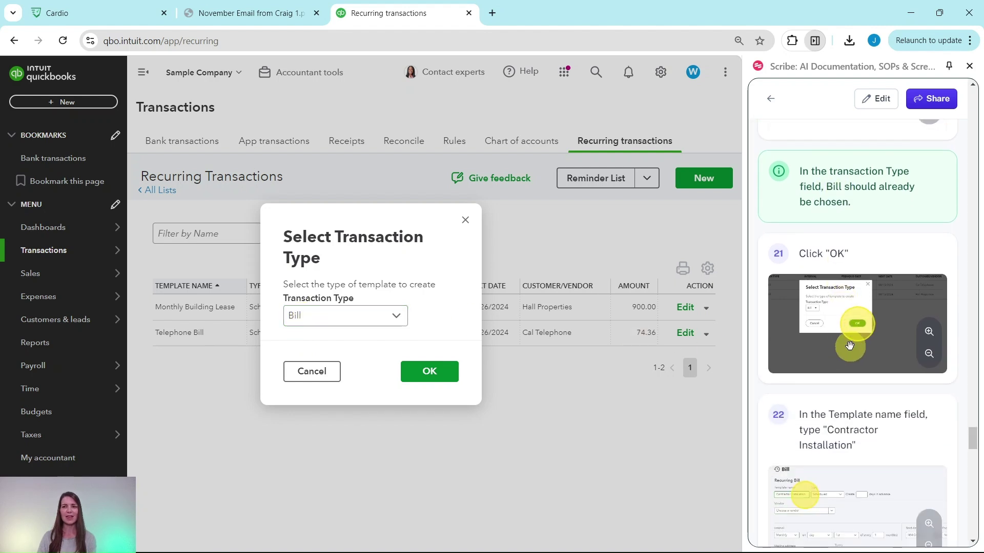
pyautogui.click(434, 376)
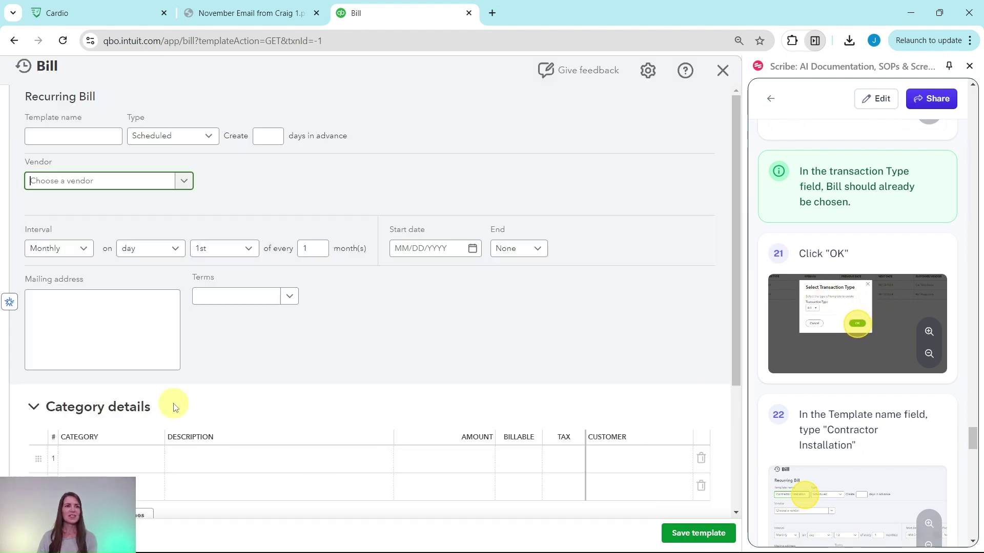
# Step: Name the recurring bill template "Contractor Installation" and set its type to Unscheduled
pyautogui.scroll(-3, 899, 305)
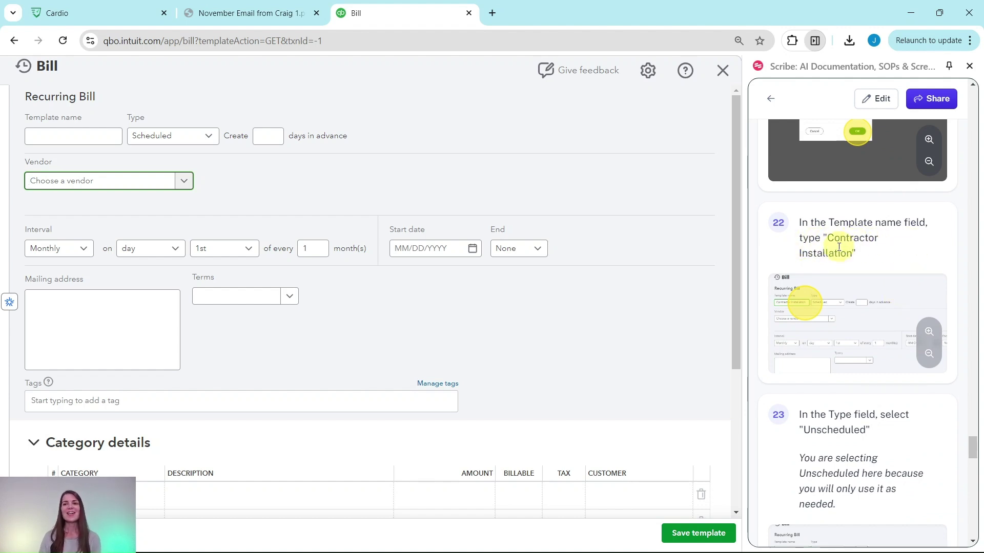
pyautogui.click(80, 138)
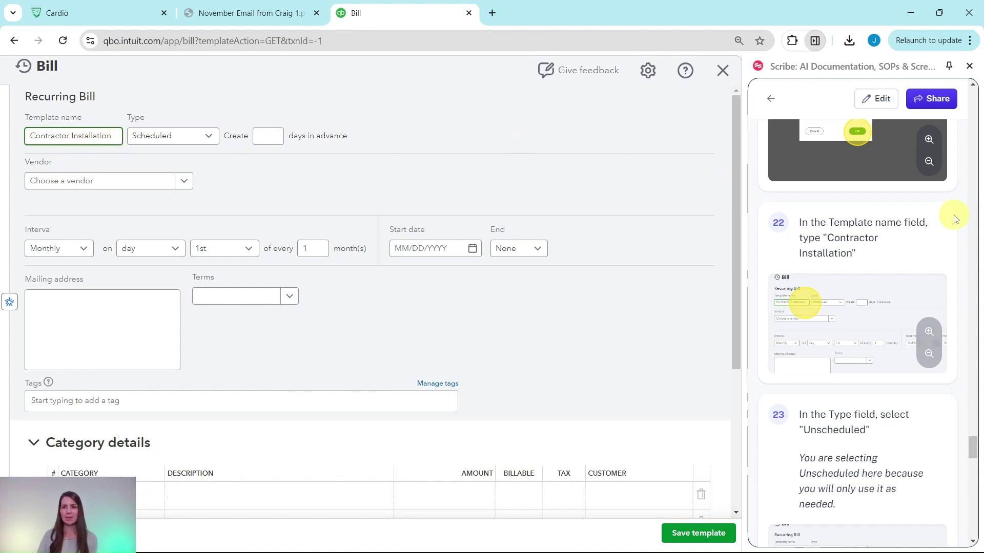
pyautogui.scroll(-4, 885, 210)
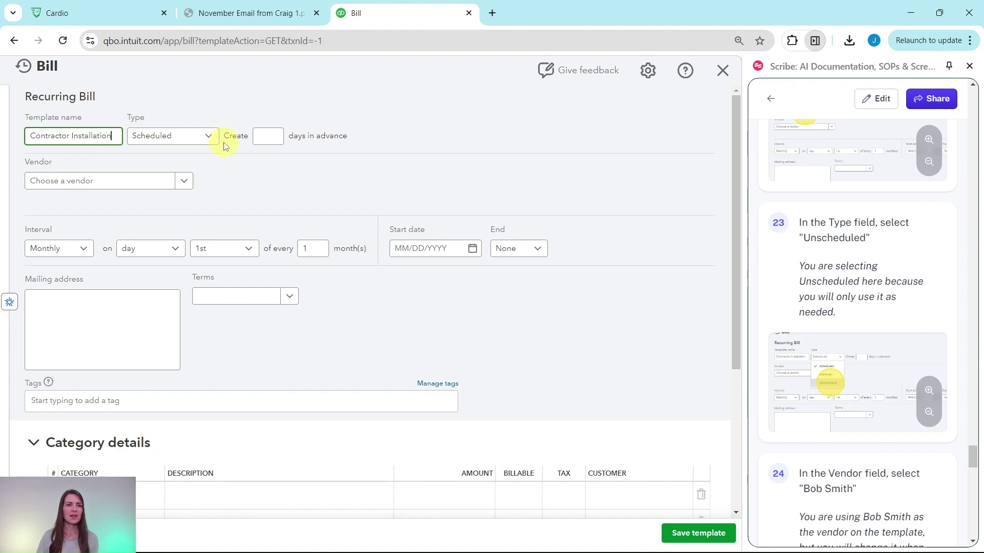
pyautogui.click(210, 139)
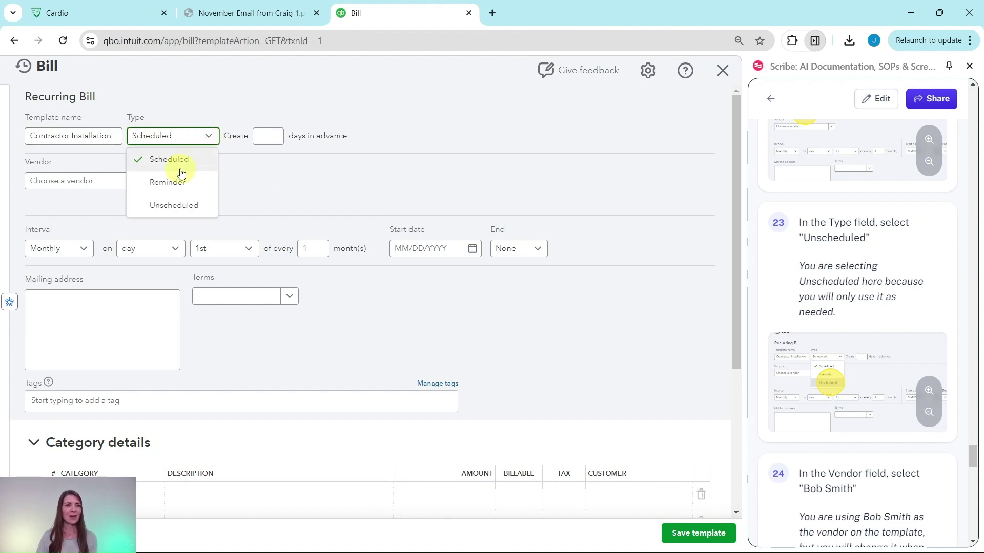
pyautogui.click(174, 206)
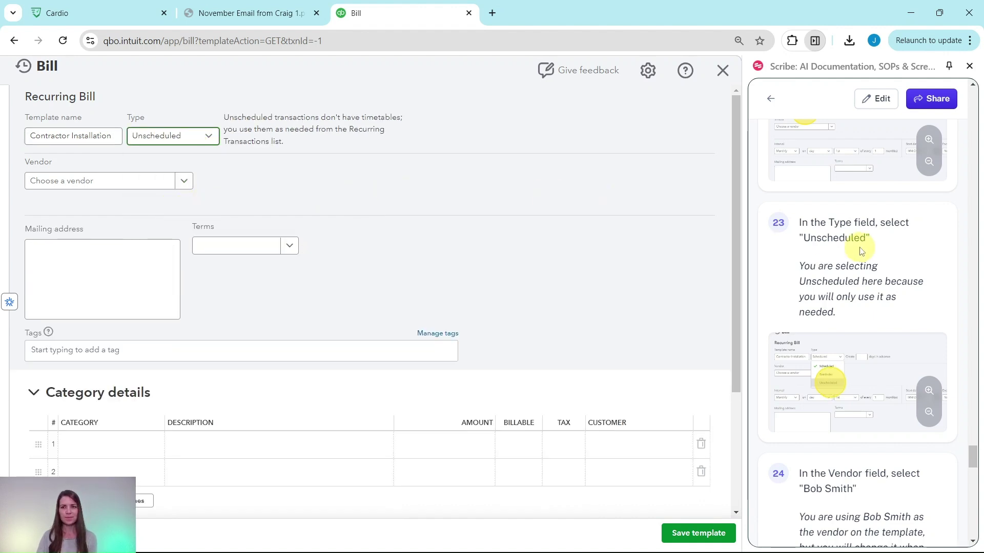
# Step: Read the guide's vendor instructions in step 24 and select the contractor named there as the recurring bill's vendor
pyautogui.scroll(-5, 865, 246)
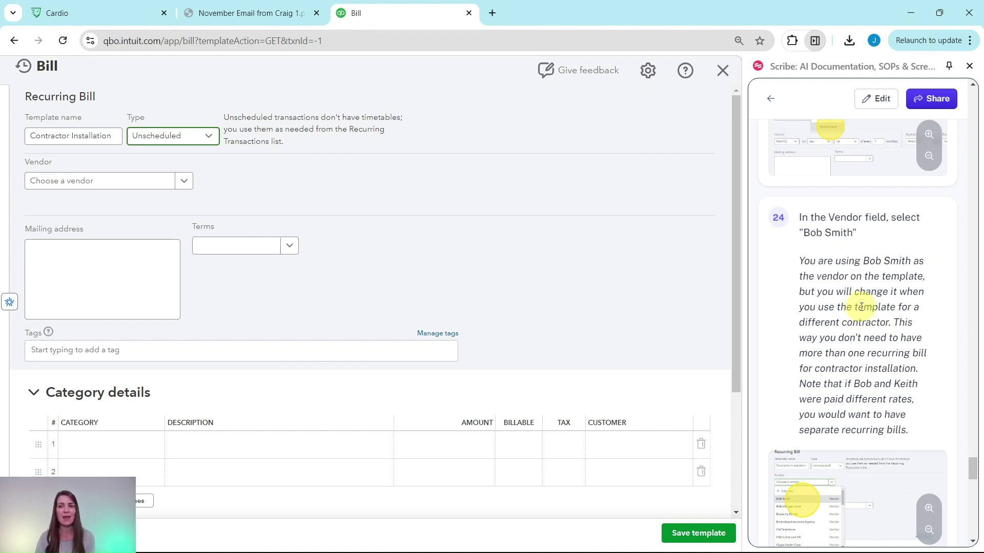
pyautogui.scroll(-1, 825, 300)
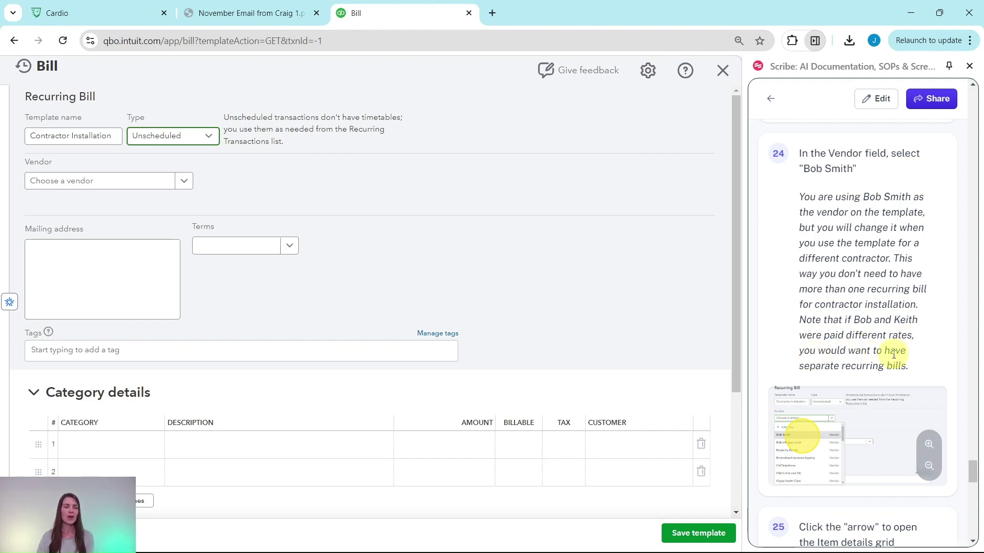
pyautogui.scroll(-3, 901, 348)
pyautogui.scroll(3, 892, 338)
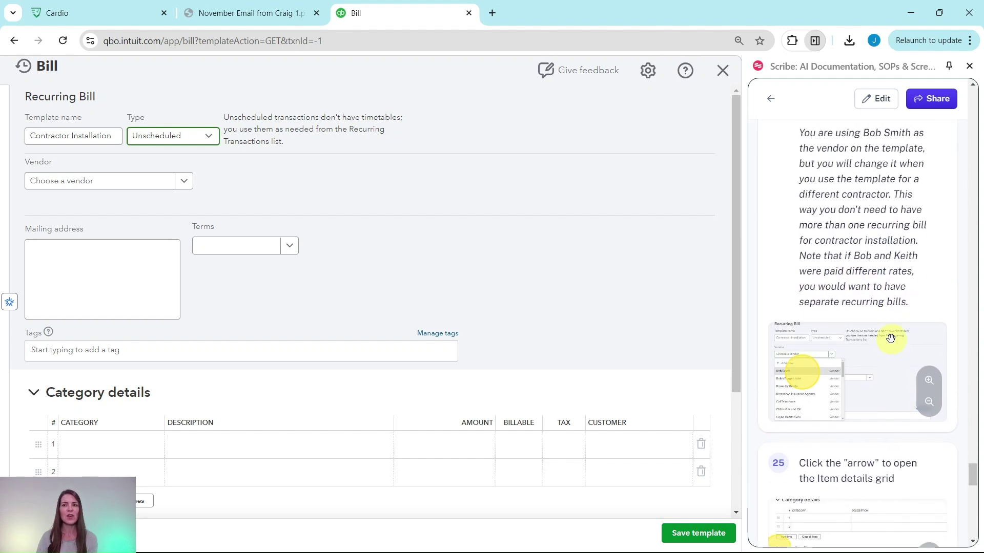
pyautogui.click(84, 182)
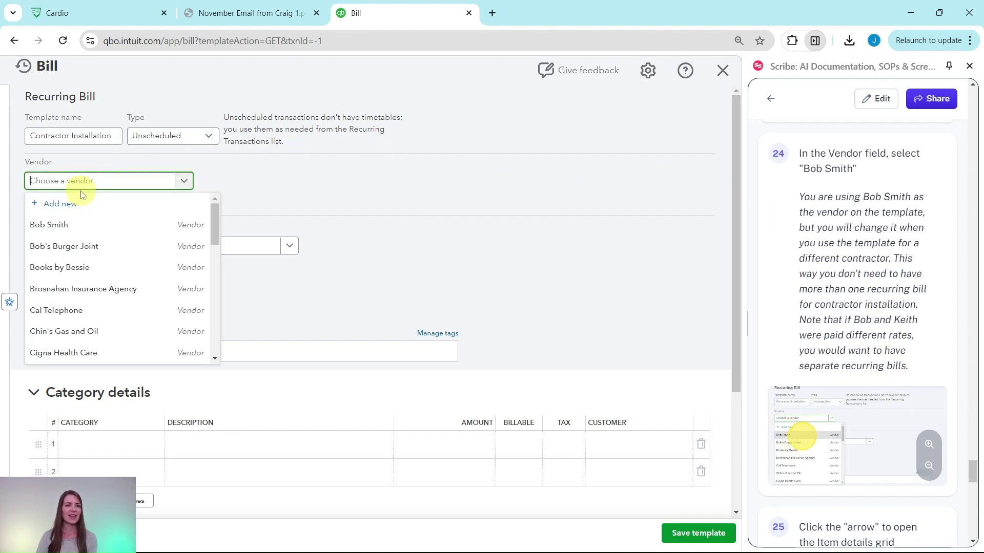
pyautogui.click(49, 223)
# Step: Expand the recurring bill's Item details grid and read the guide's step 26 on using it for hours and rate
pyautogui.scroll(-9, 789, 271)
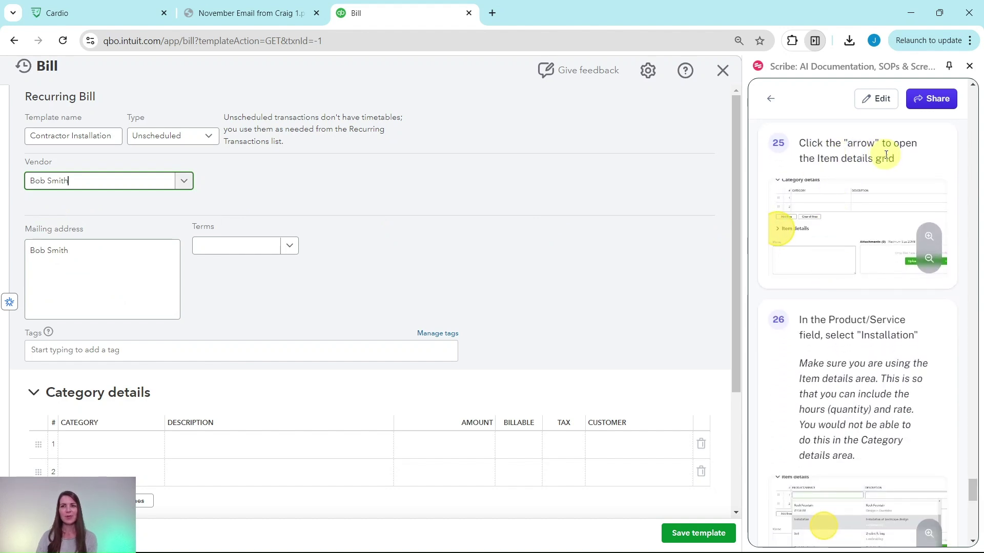
pyautogui.scroll(-4, 423, 218)
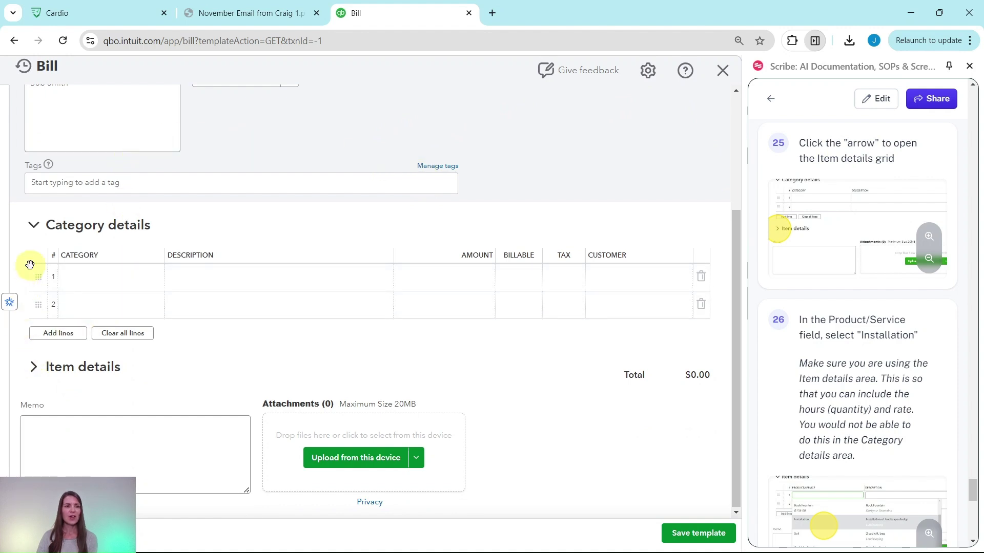
pyautogui.click(32, 374)
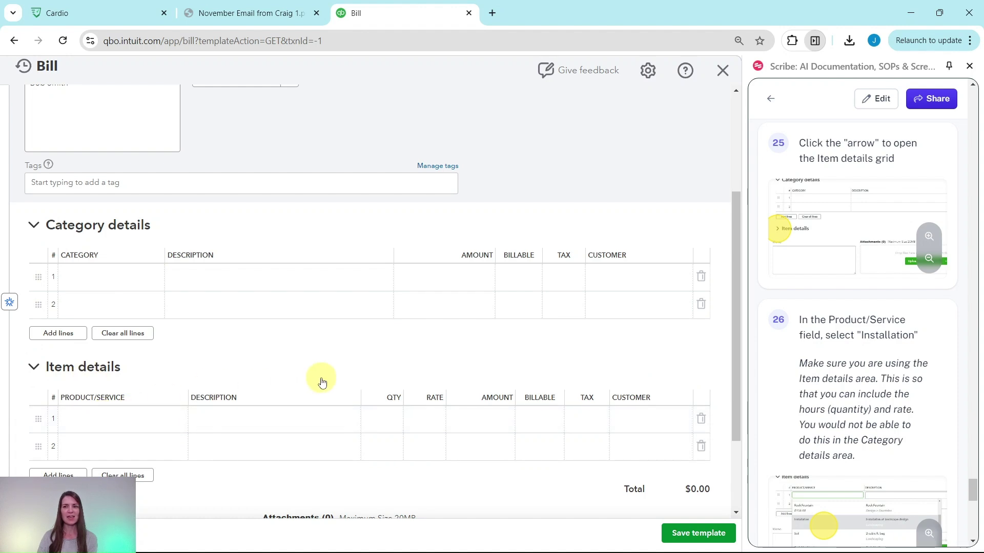
pyautogui.scroll(-2, 328, 376)
pyautogui.scroll(-2, 794, 338)
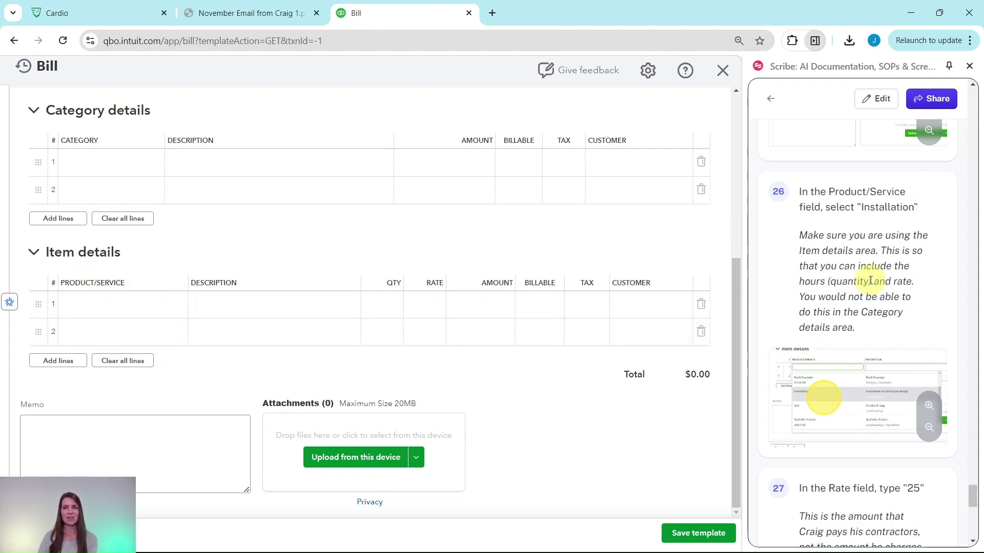
# Step: Select the Installation service from the Landscaping category as the product/service on the first Item details line
pyautogui.click(109, 304)
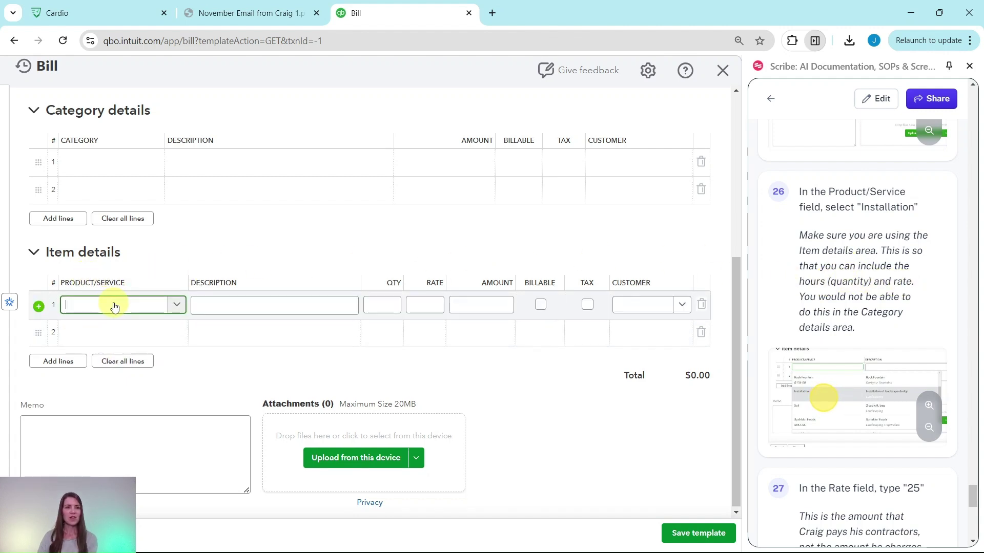
pyautogui.click(175, 305)
pyautogui.scroll(-2, 287, 340)
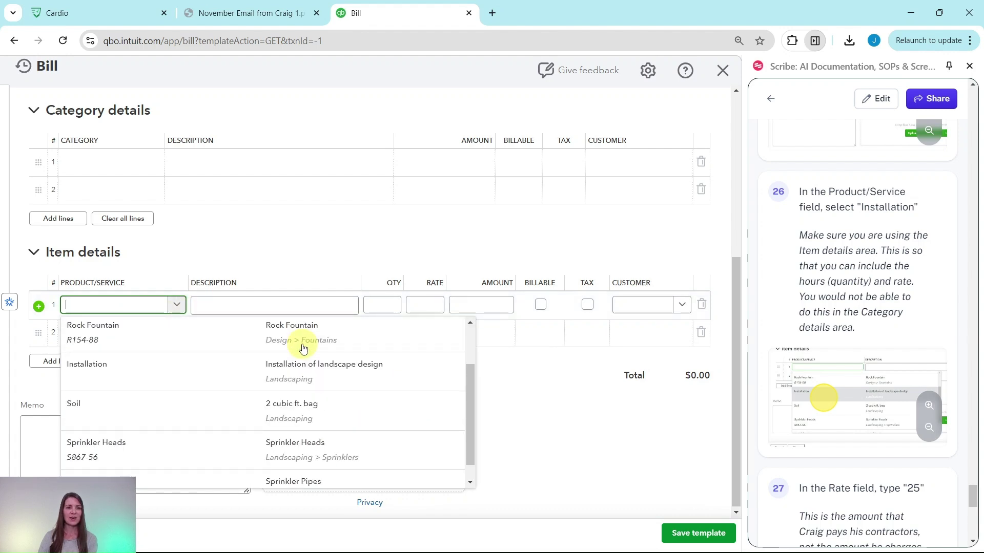
pyautogui.click(99, 369)
# Step: Check the contractors' hourly pay in the November email PDF and set the Installation line's rate to 25
pyautogui.scroll(-5, 786, 358)
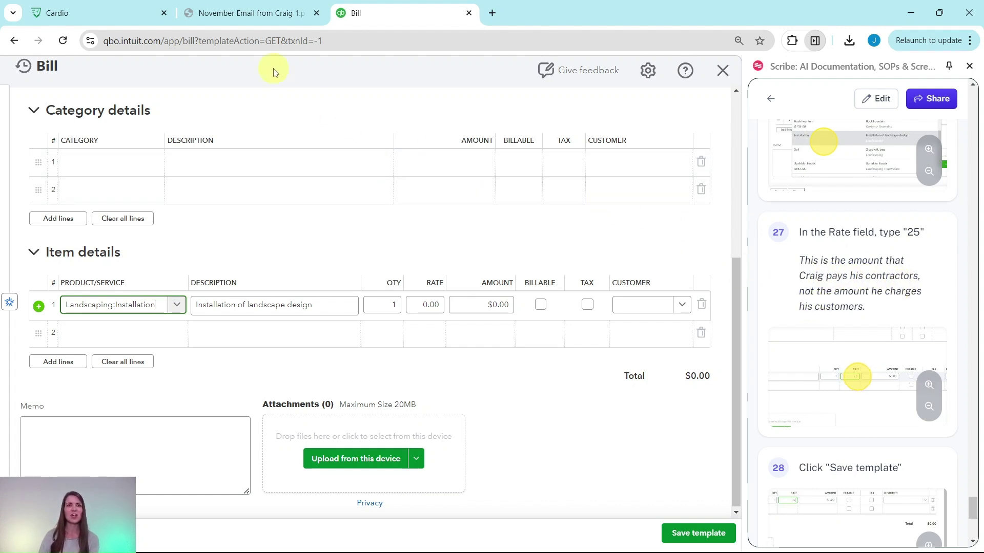
pyautogui.click(250, 15)
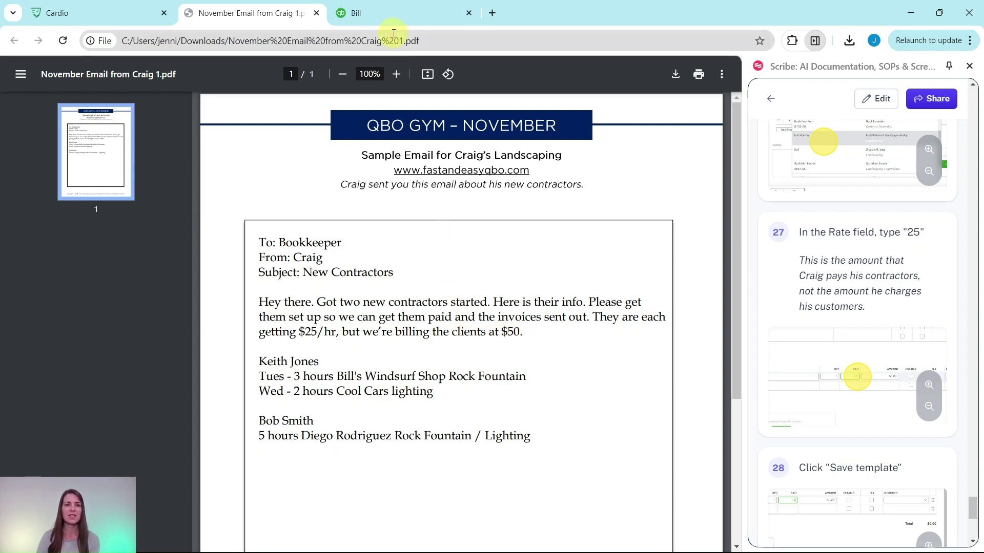
pyautogui.click(413, 14)
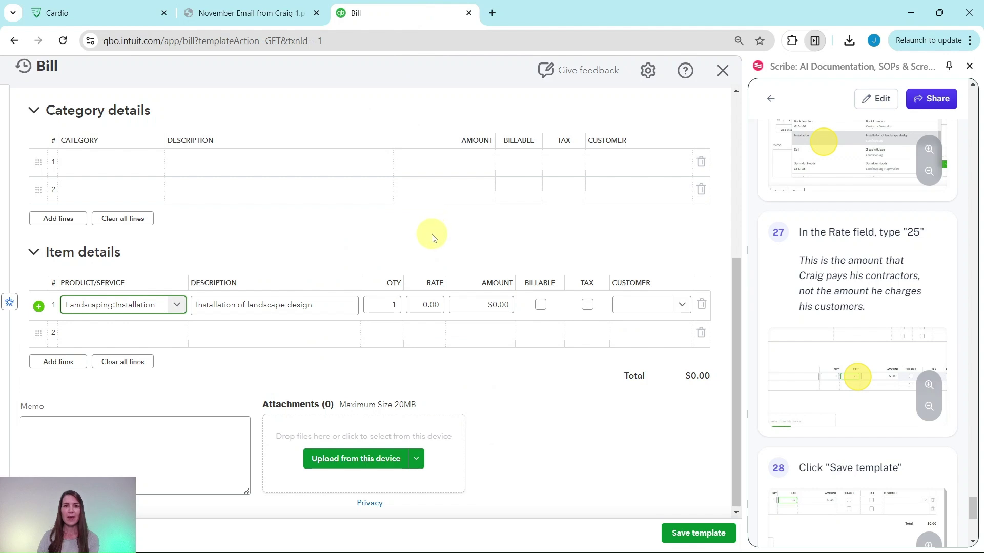
pyautogui.click(435, 305)
pyautogui.write('25')
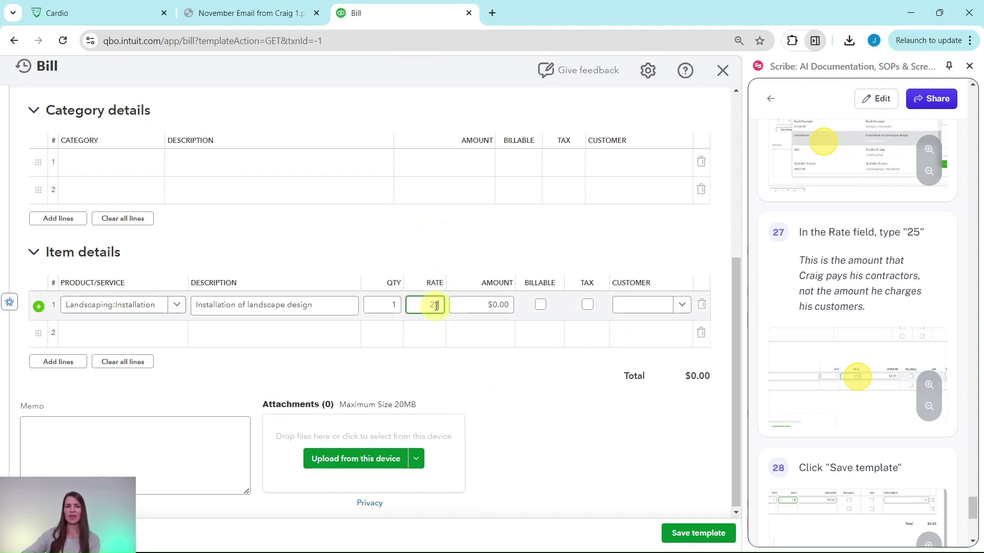
# Step: Save the Contractor Installation template and read the guide's Finished notes
pyautogui.scroll(-5, 868, 306)
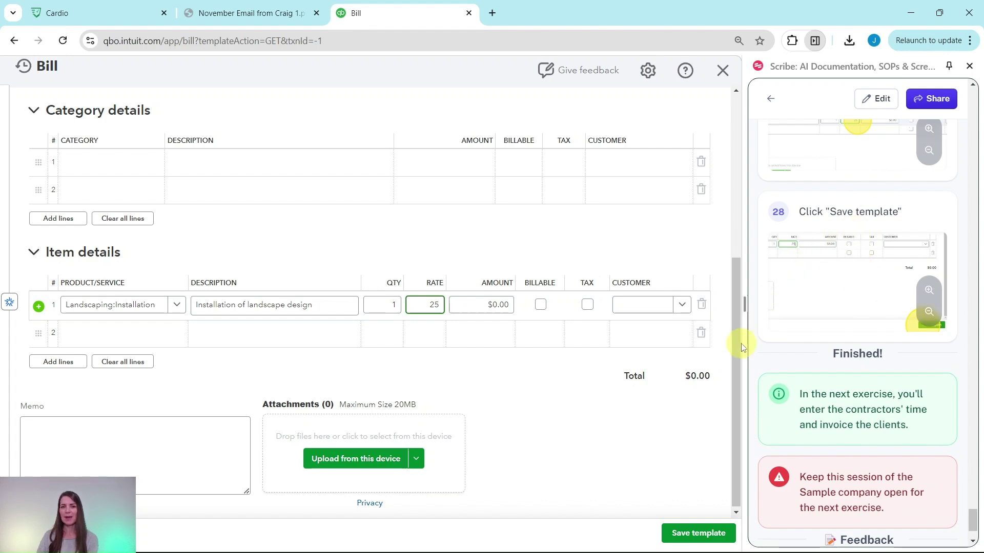
pyautogui.click(700, 537)
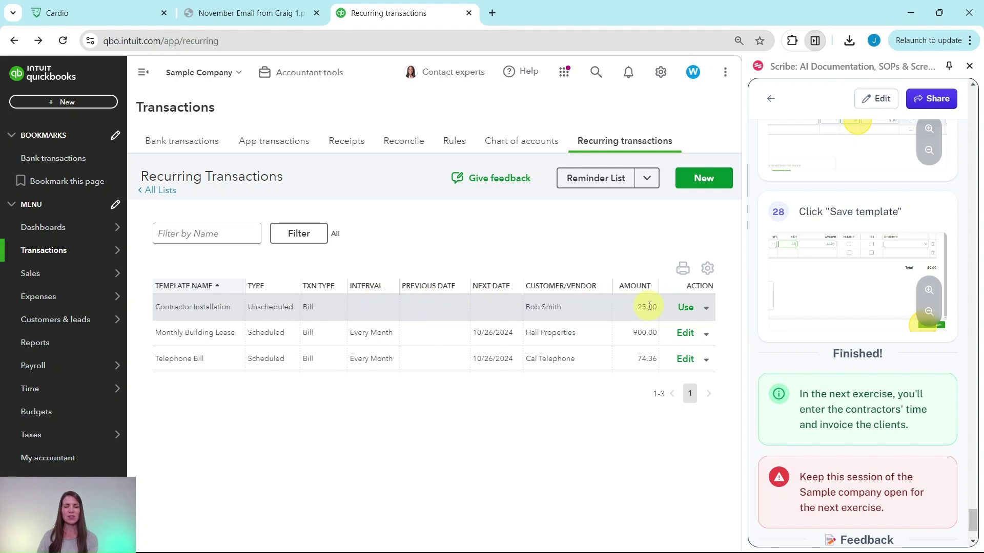
pyautogui.scroll(-1, 875, 346)
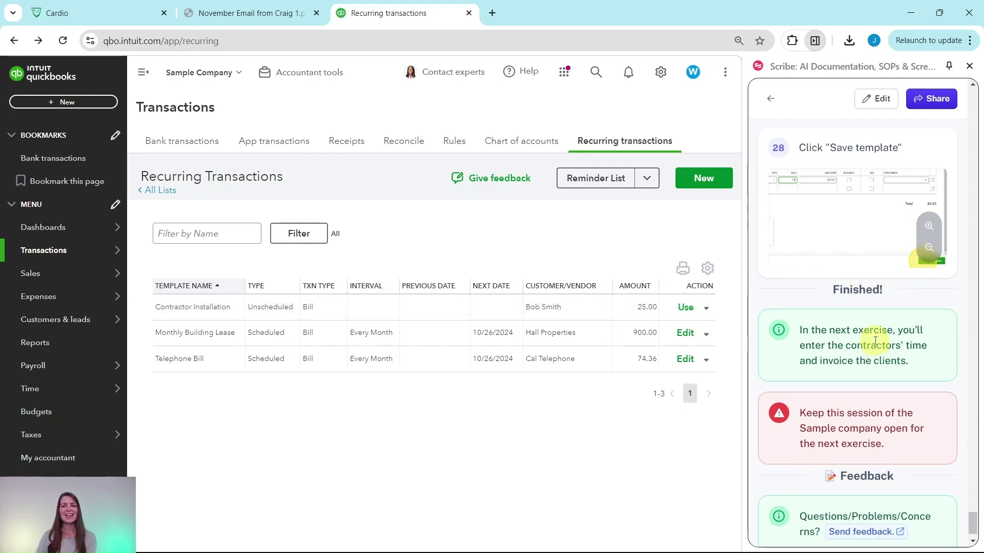